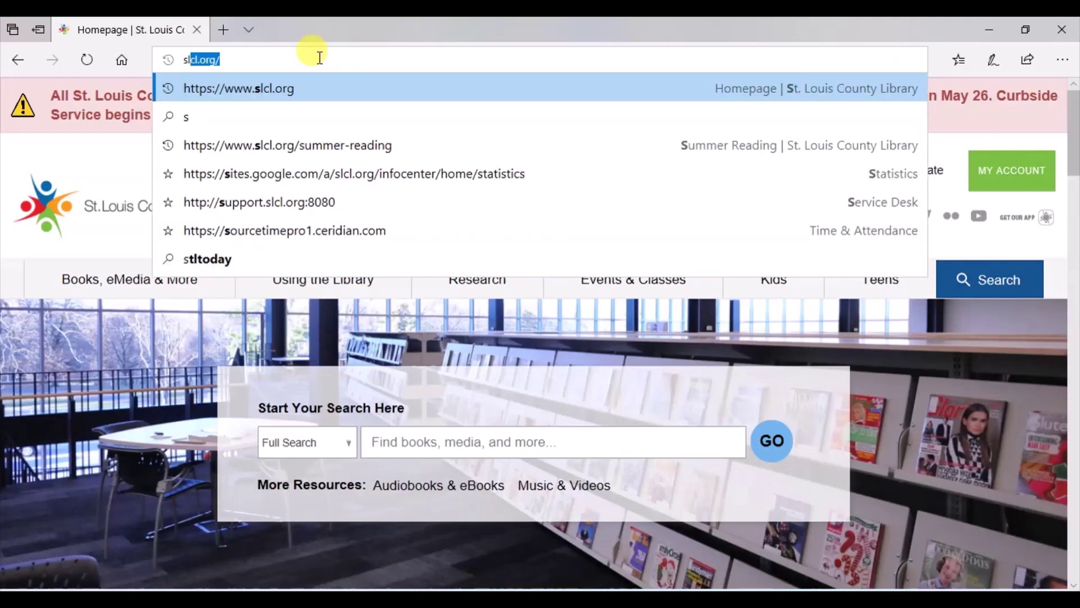
Load slcl.org/summer-reading and follow Sign Up to the Beanstack Summer Reading Club page.
text(org/)
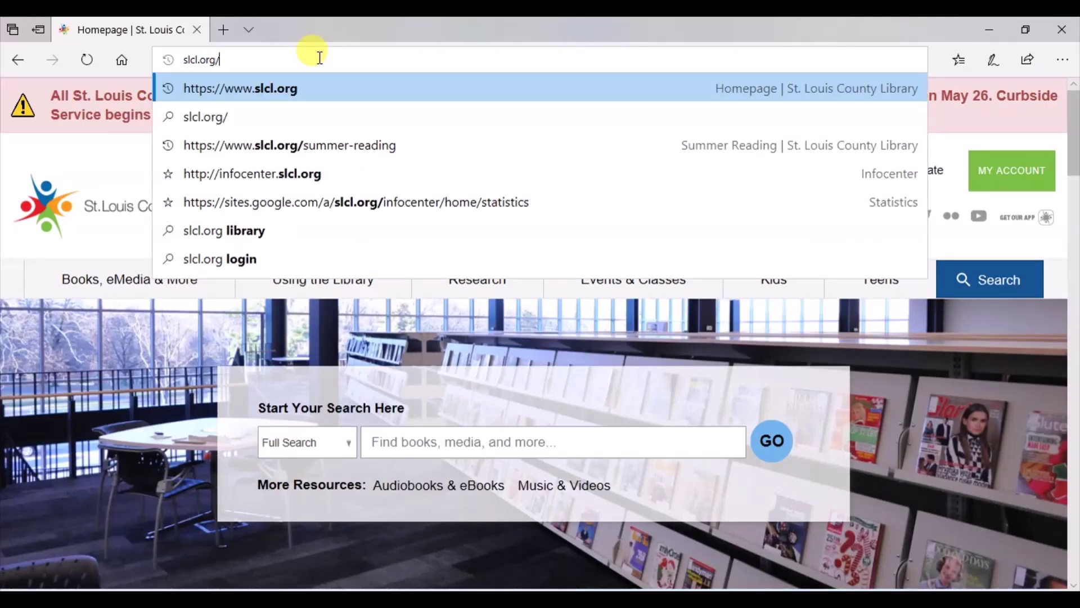
text(summer-reading)
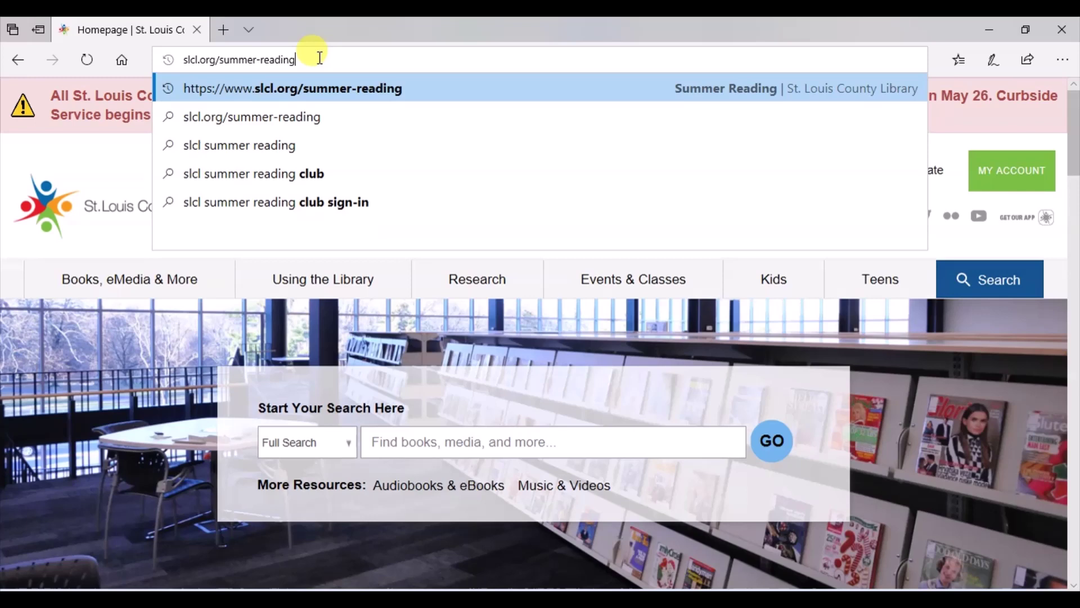
key(Return)
scroll(1061, 251, down, 8)
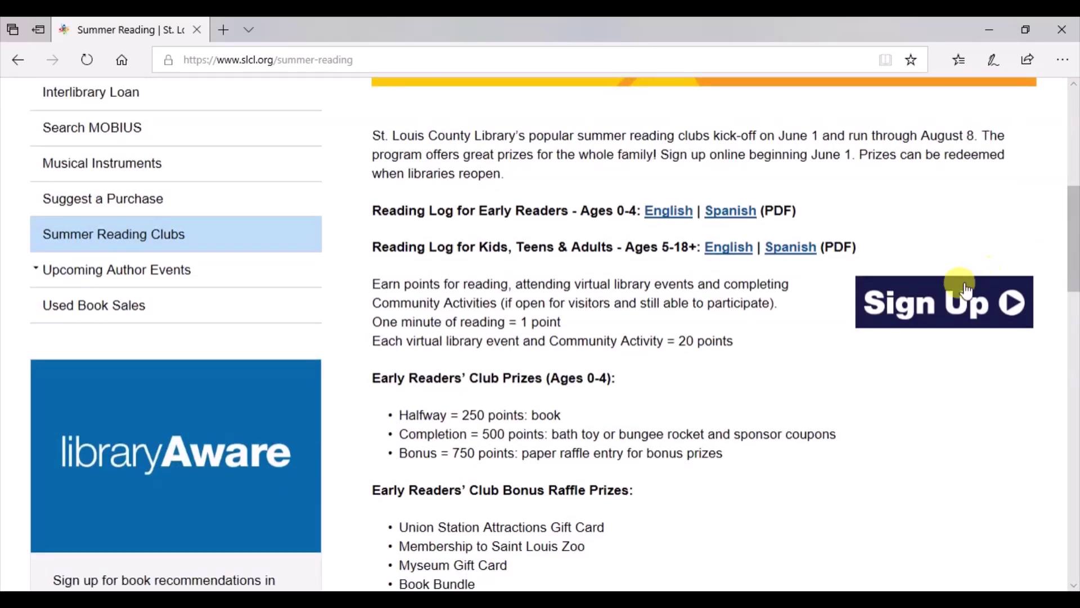
click(965, 291)
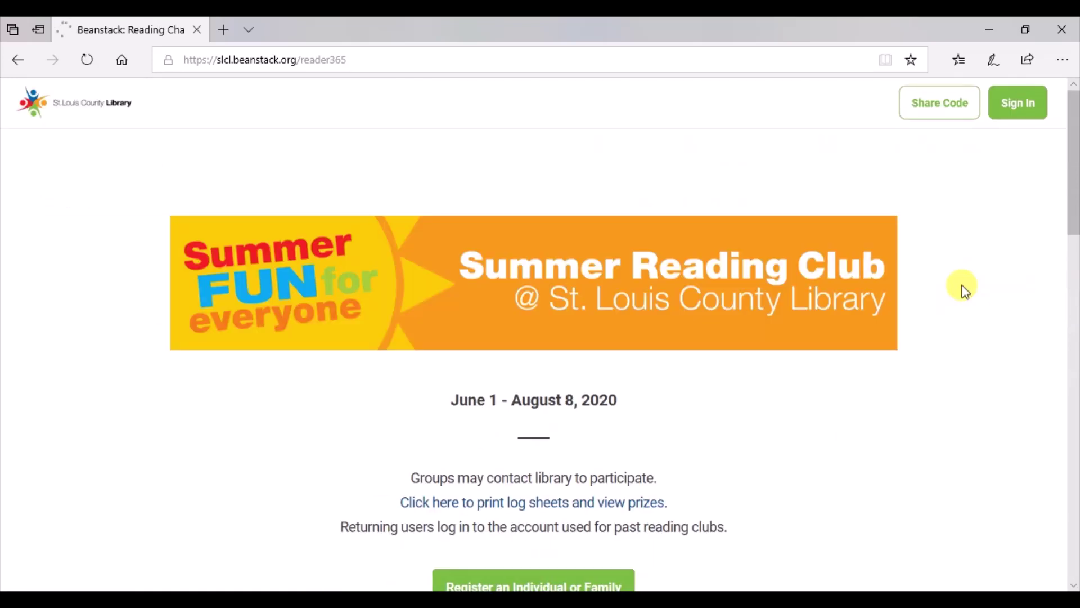
scroll(964, 292, down, 4)
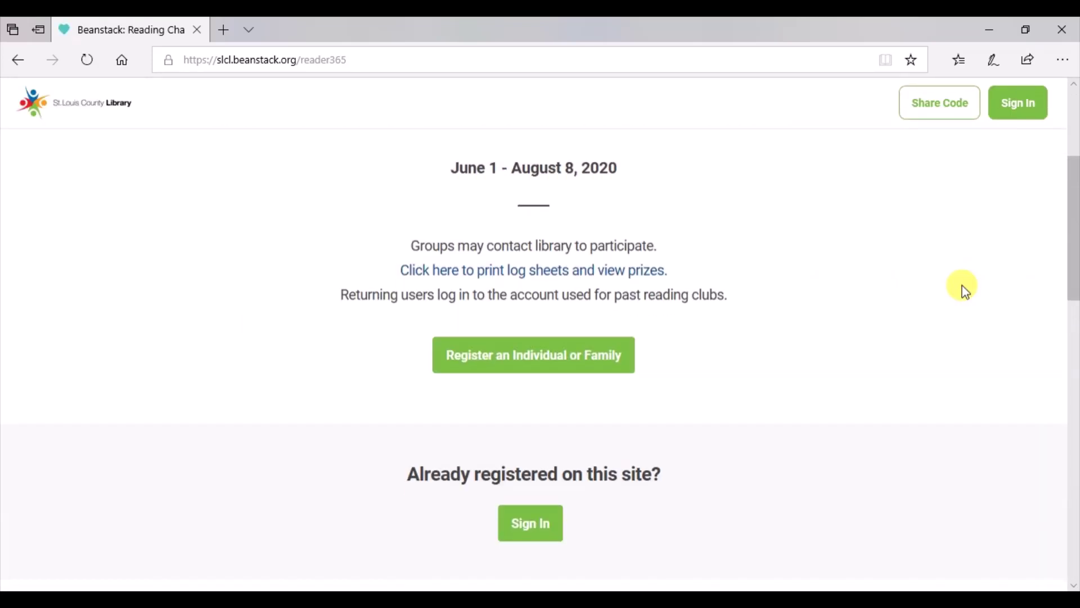
Start individual/family registration, answering No to prior Beanstack use and choosing to register yourself.
click(465, 360)
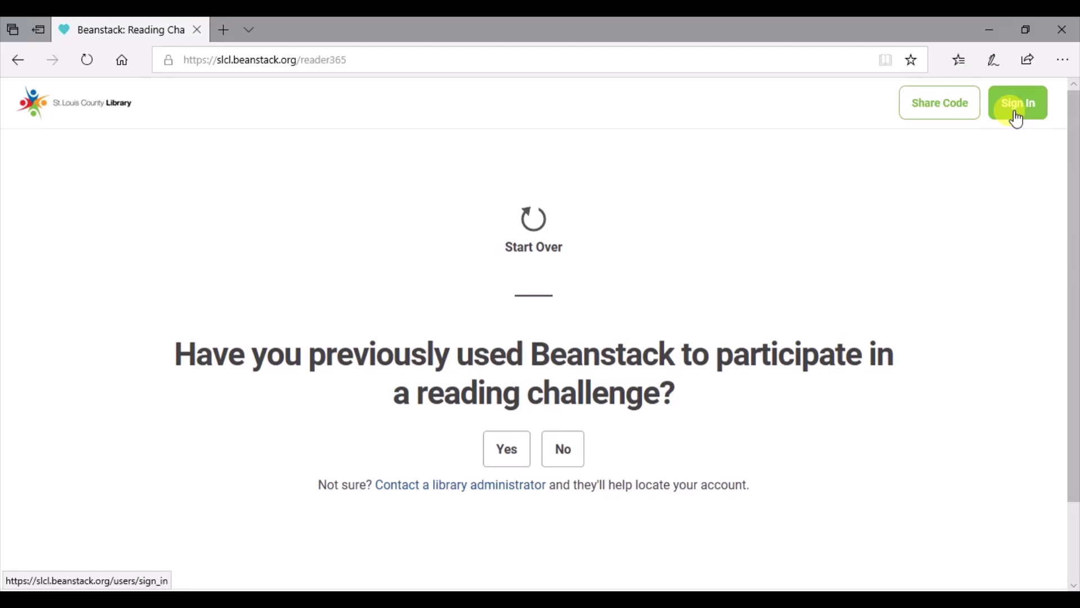
click(564, 457)
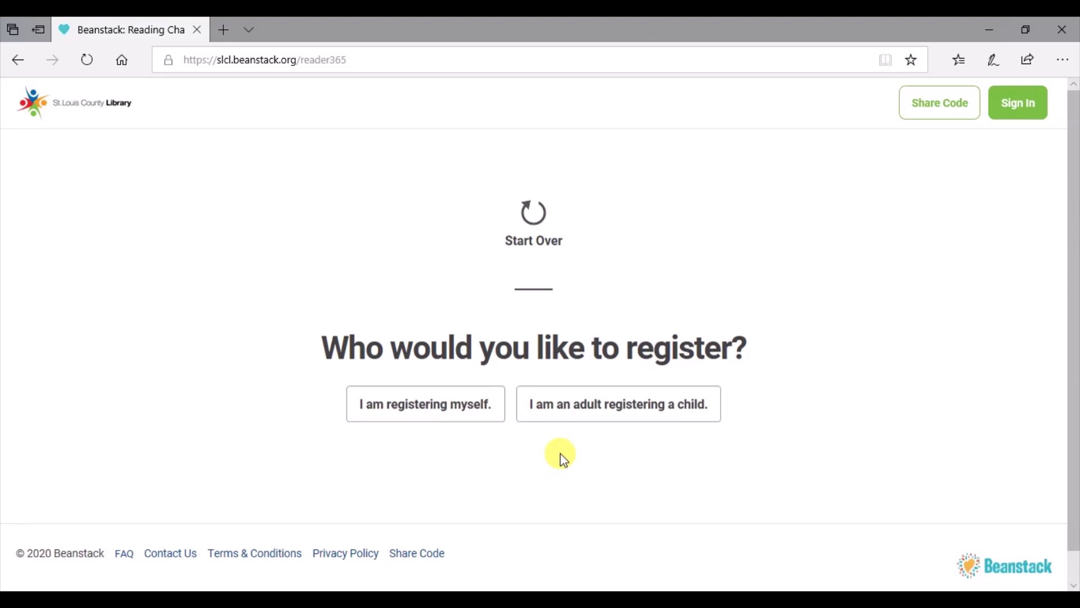
click(391, 421)
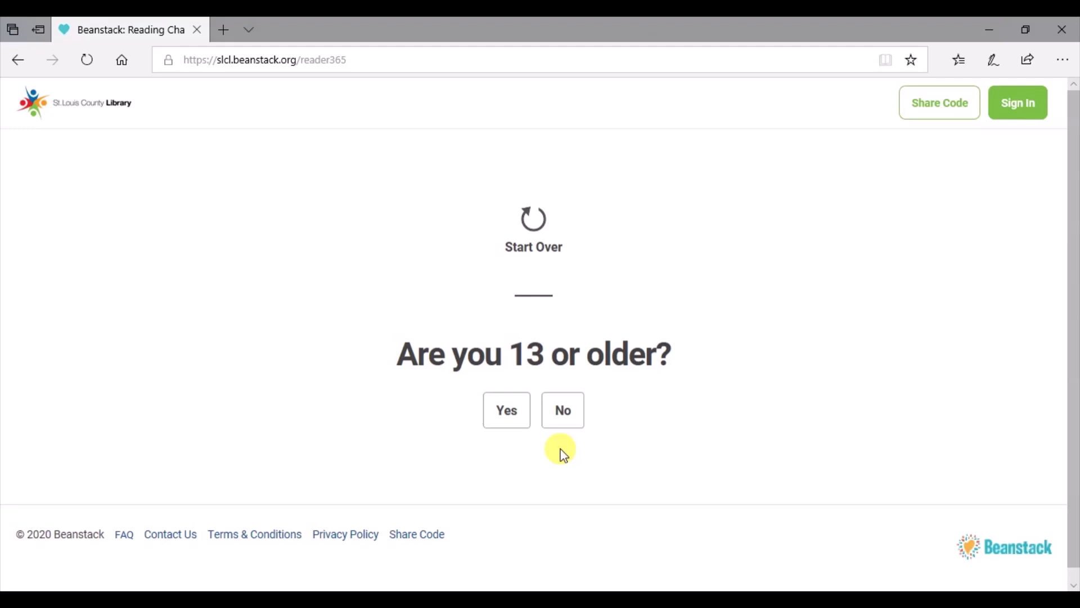
Answer that you are under 13 and build the username Mighty Yellow Goat.
click(562, 418)
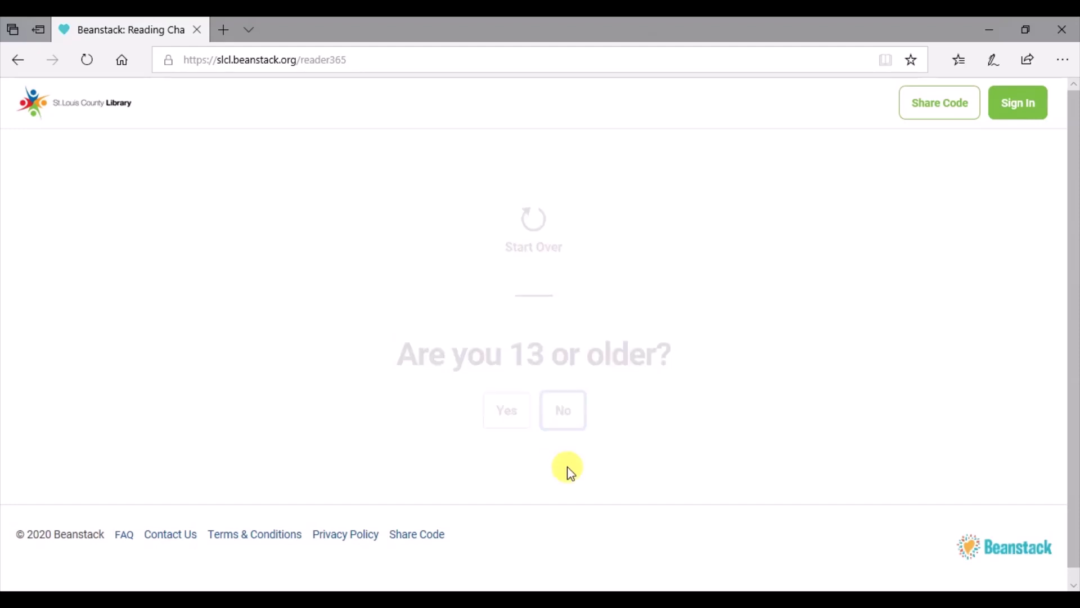
scroll(579, 422, down, 3)
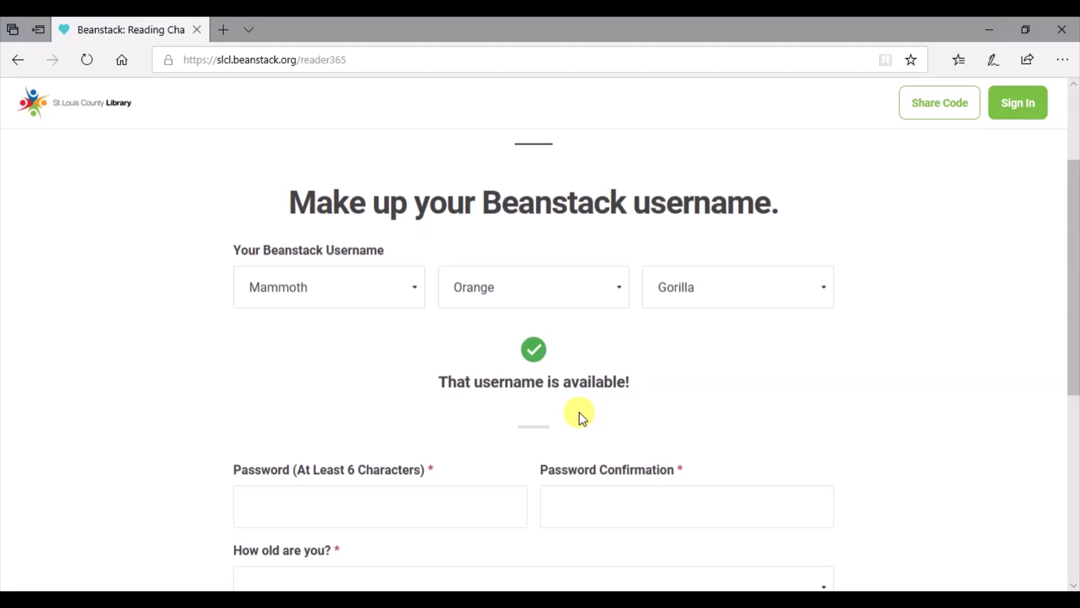
click(362, 296)
click(312, 346)
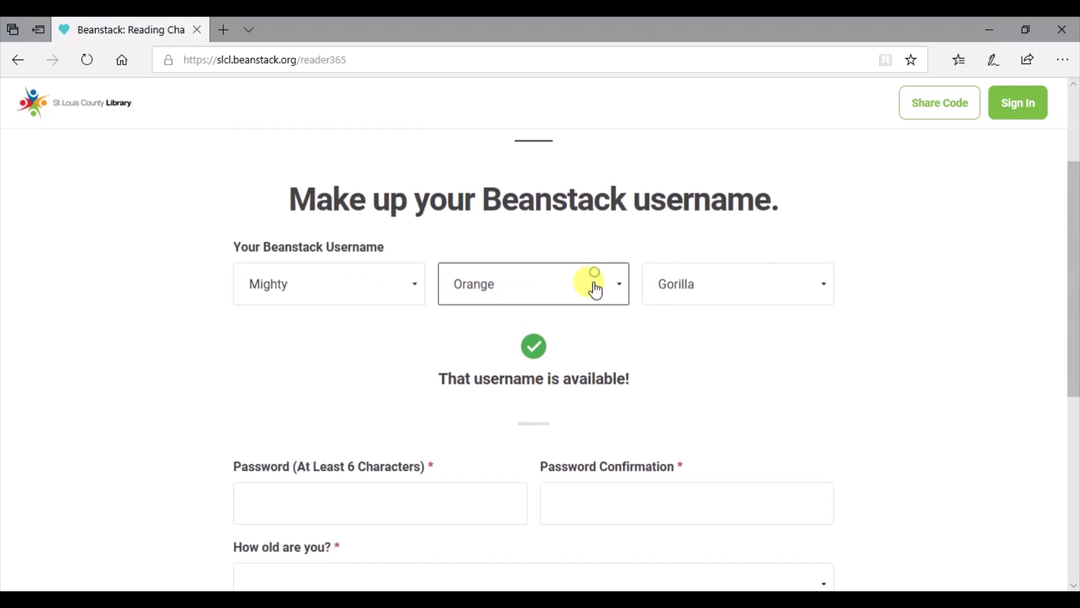
click(593, 285)
click(522, 331)
click(717, 294)
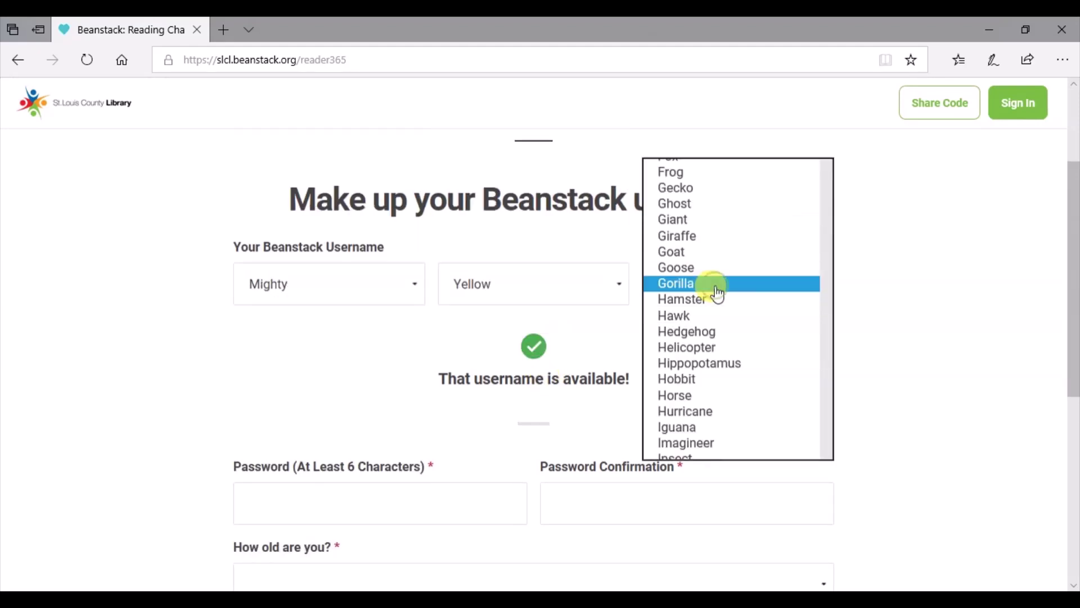
click(712, 252)
scroll(723, 336, down, 2)
click(699, 338)
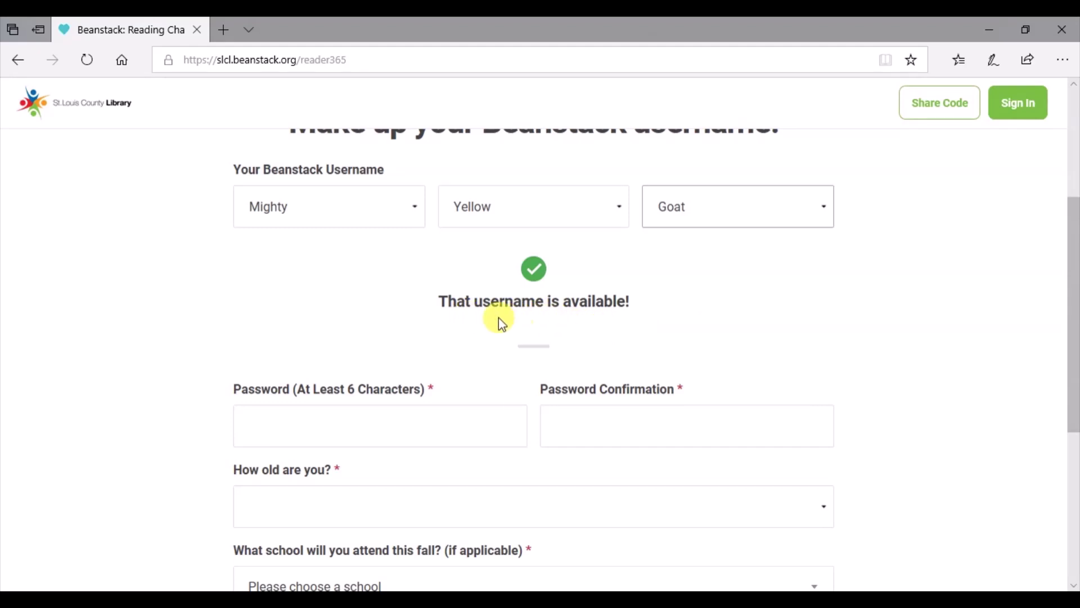
scroll(499, 319, down, 4)
Enter and confirm the account password.
click(489, 284)
text(••••••)
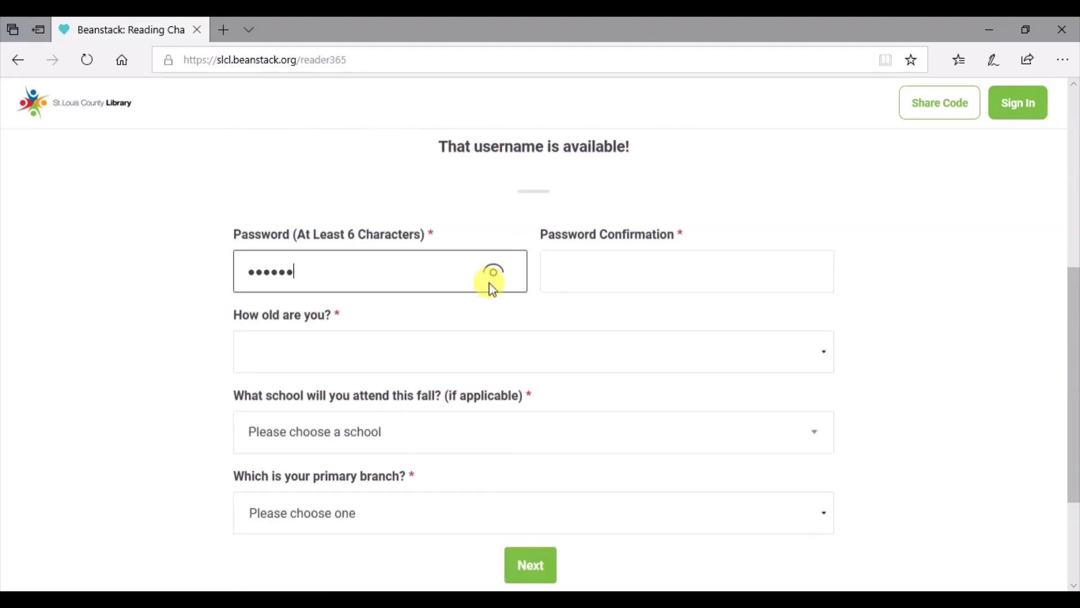
key(Tab)
text(•)
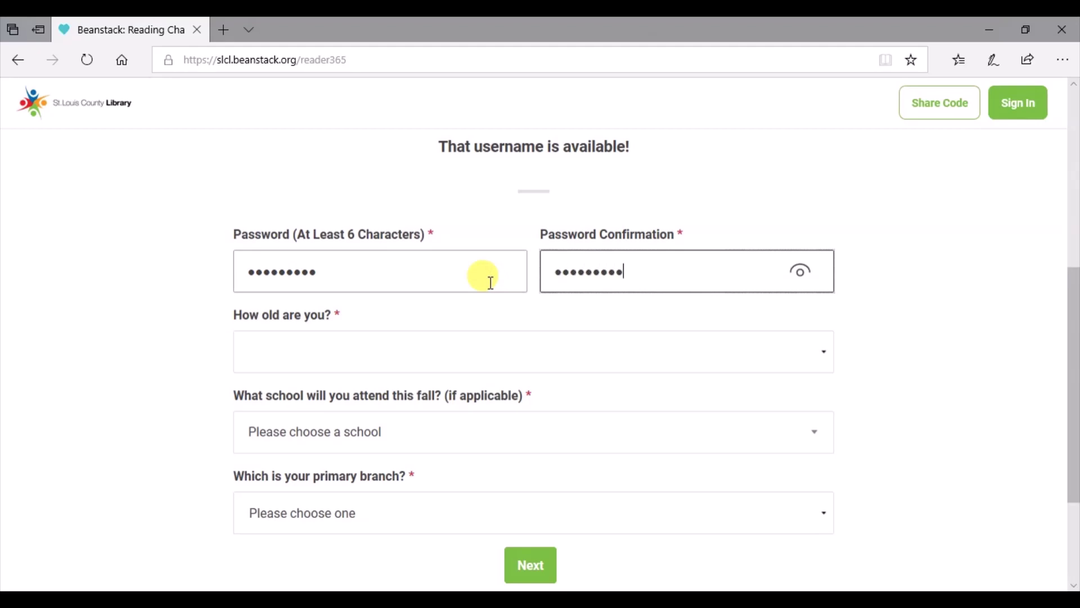
text(•••••••••)
Set age 12, school 1-Not Applicable and primary branch Lewis & Clark.
scroll(386, 253, down, 2)
click(387, 283)
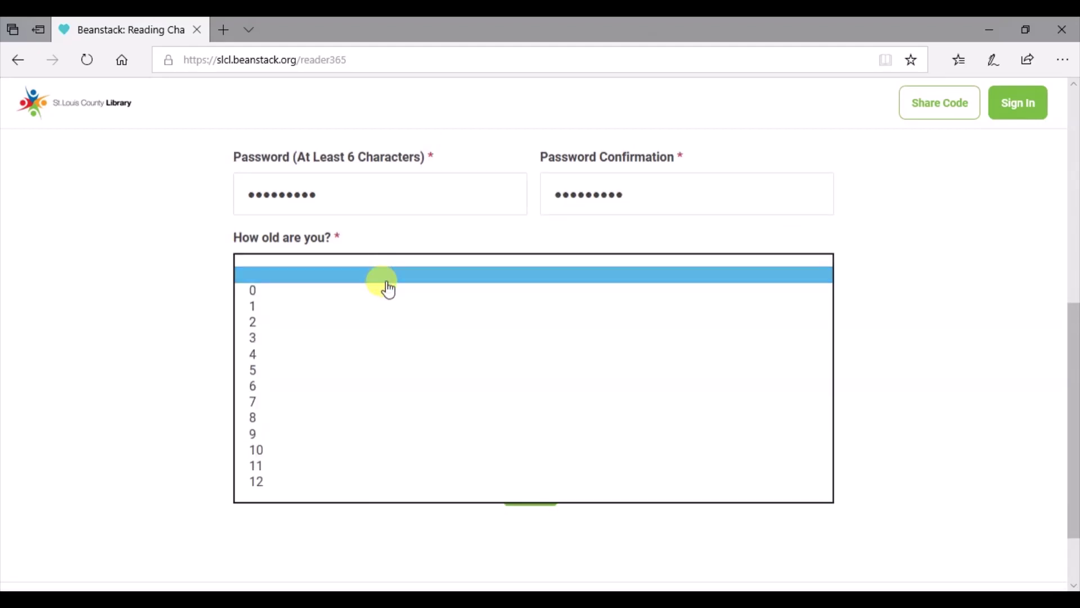
text(12)
click(266, 480)
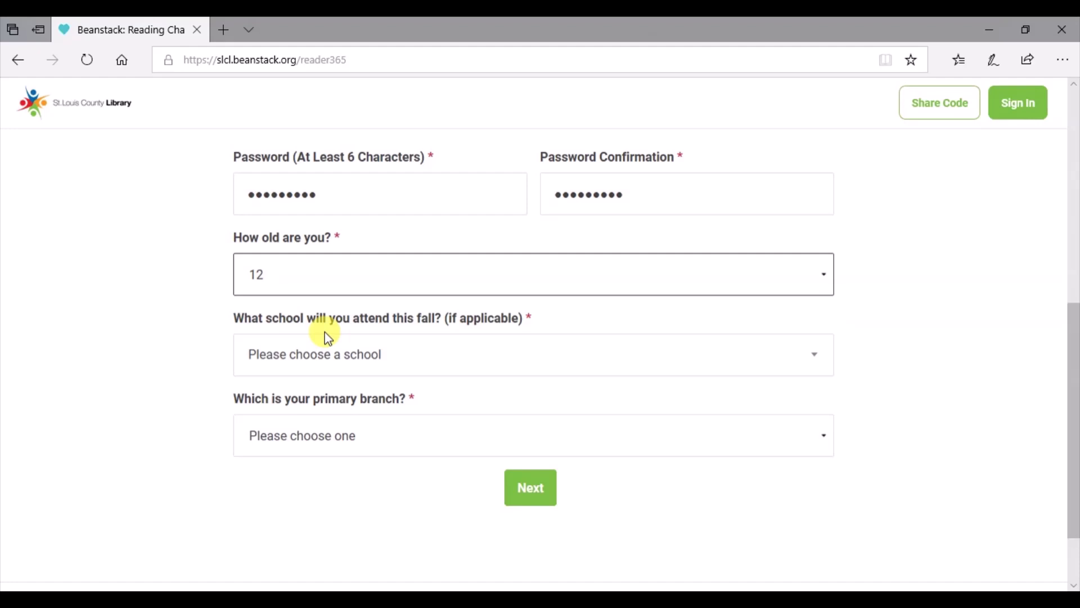
click(328, 341)
click(316, 346)
click(306, 349)
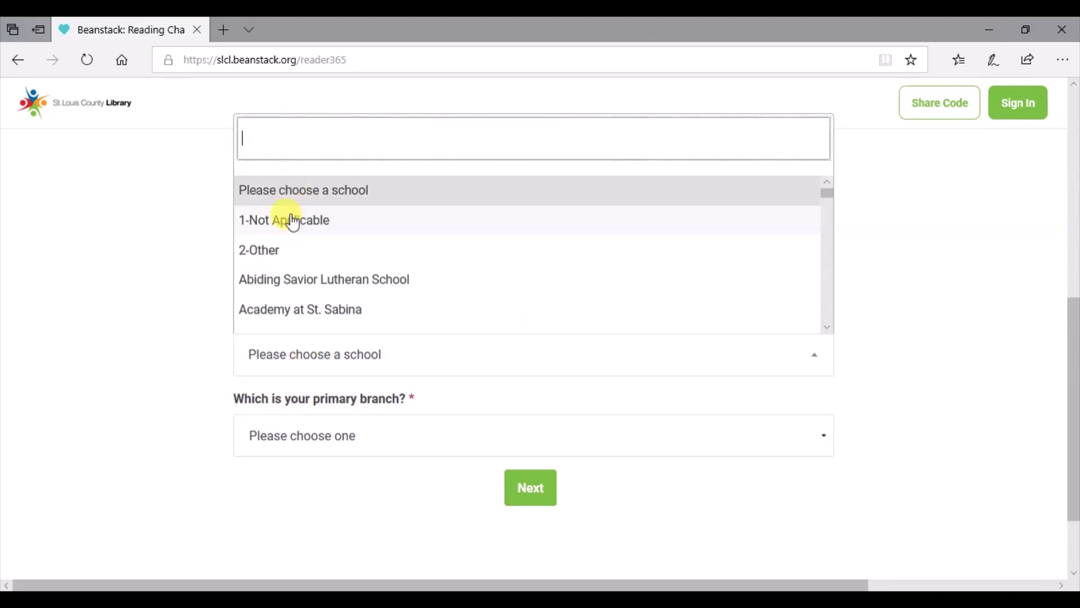
click(293, 221)
click(357, 442)
click(350, 417)
scroll(353, 417, down, 2)
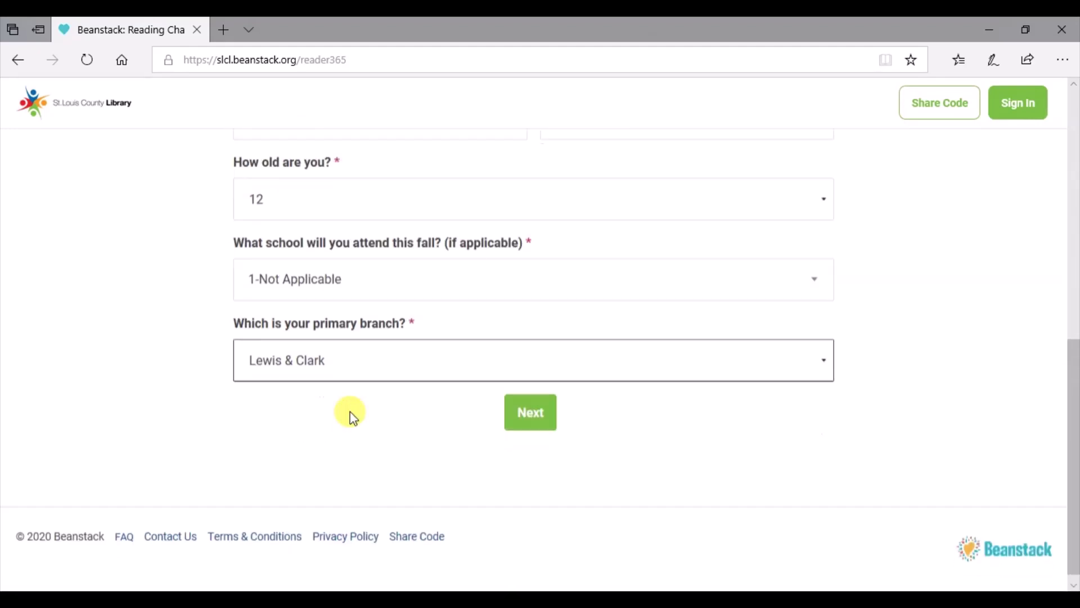
Submit the registration, dismiss the badge notice and continue to the profile.
click(531, 411)
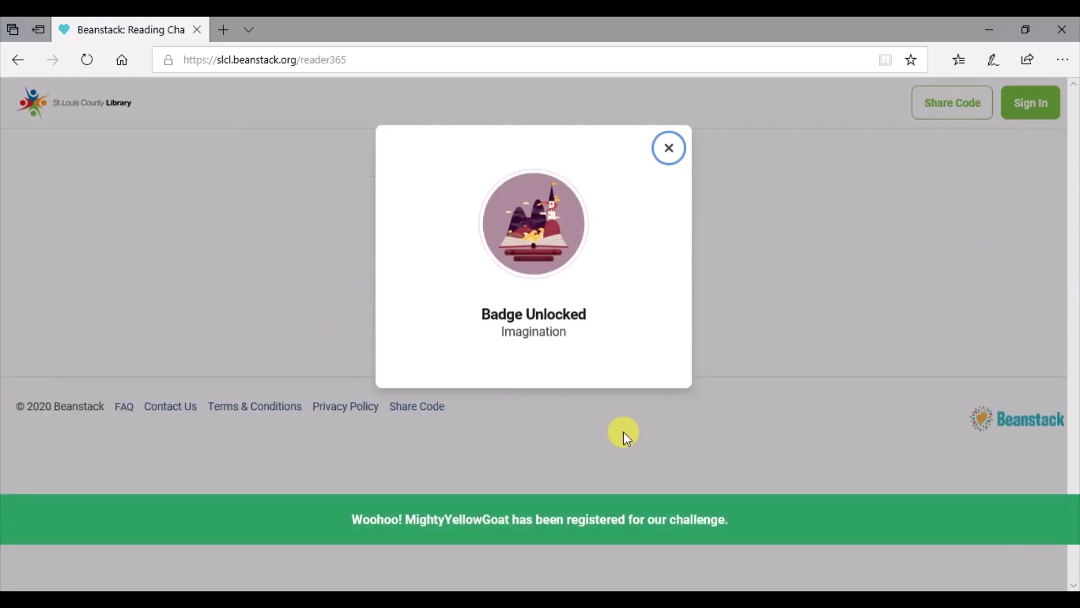
click(668, 148)
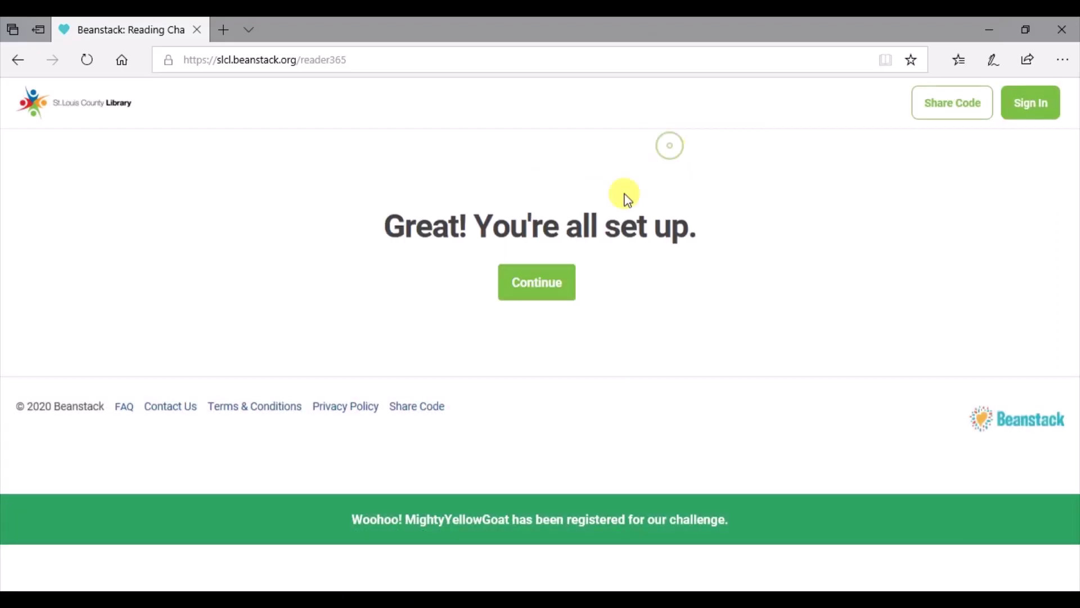
click(530, 286)
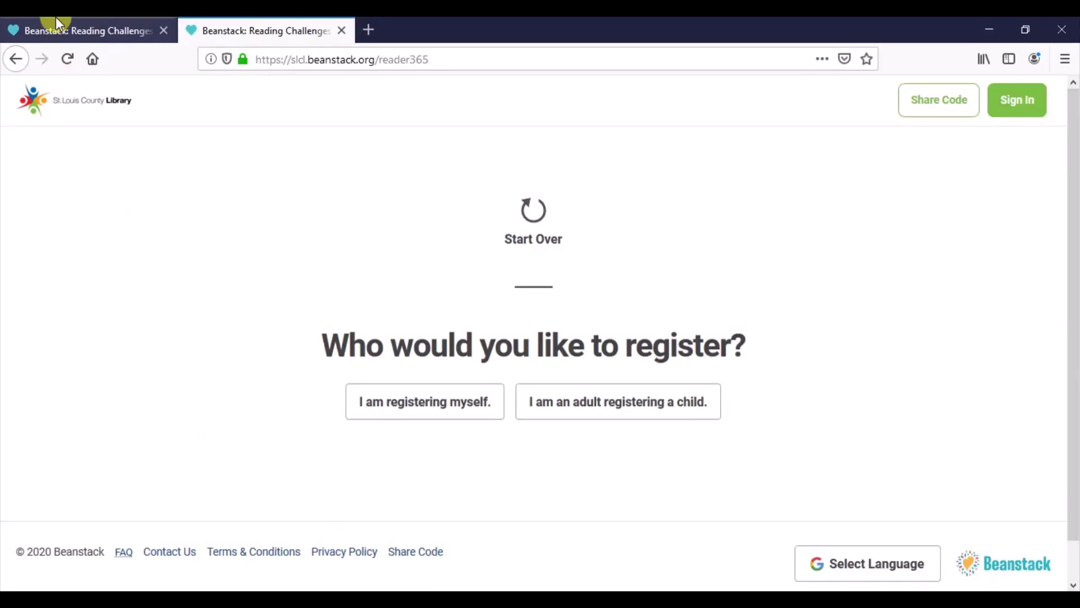
In the other registration tab, answer 13 or older and fill in the last name and username.
click(58, 25)
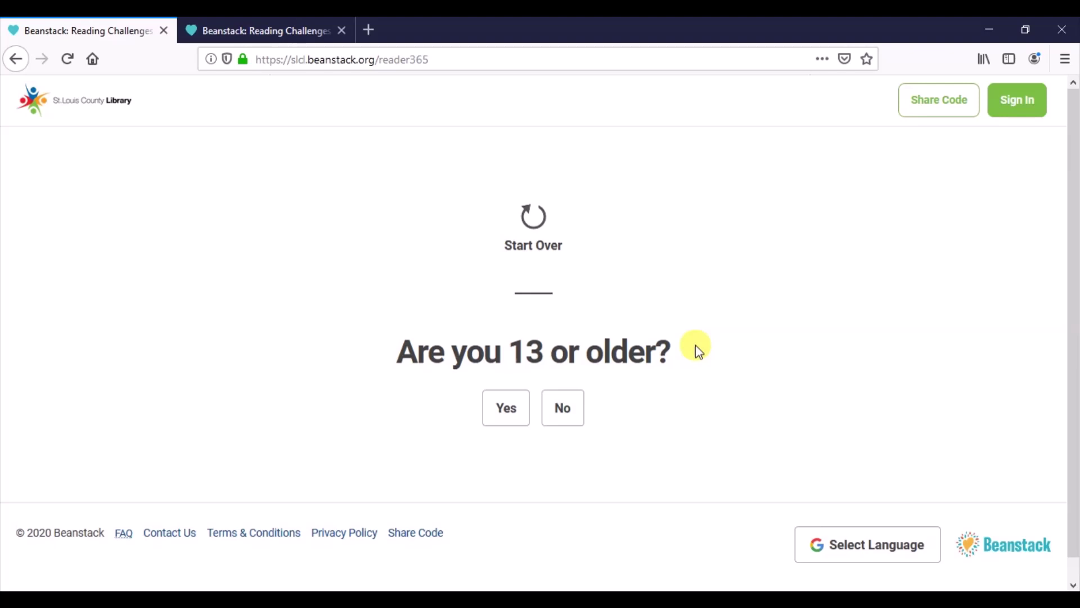
click(510, 408)
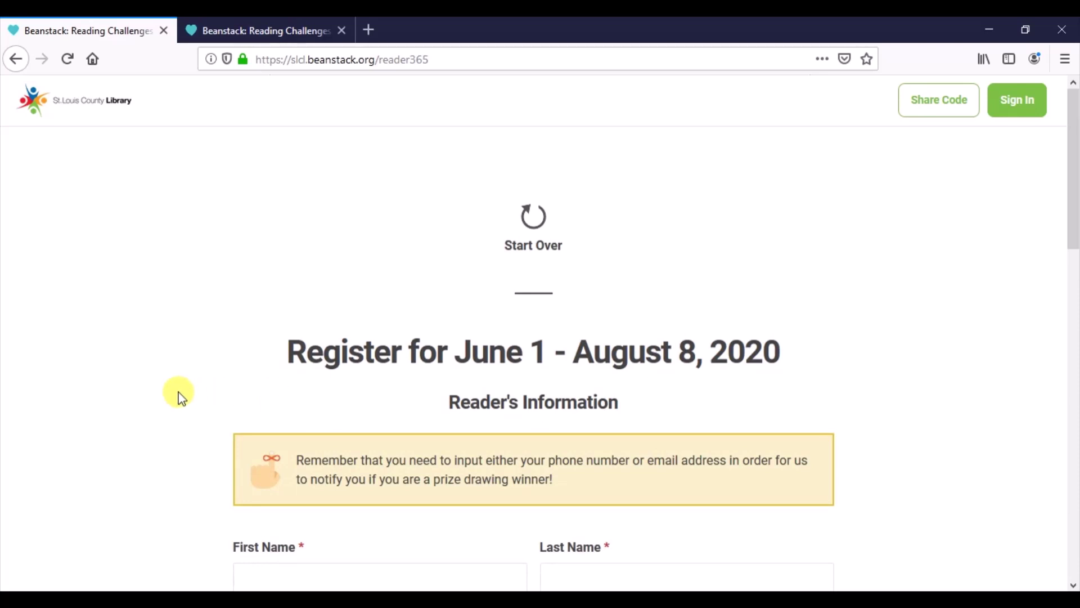
scroll(179, 393, down, 5)
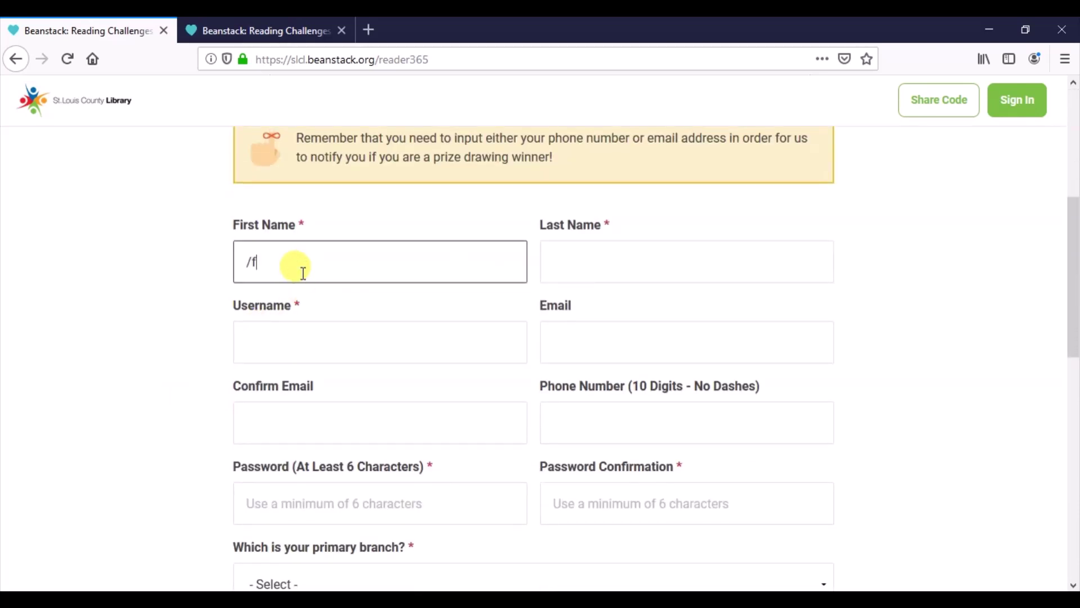
key(Tab)
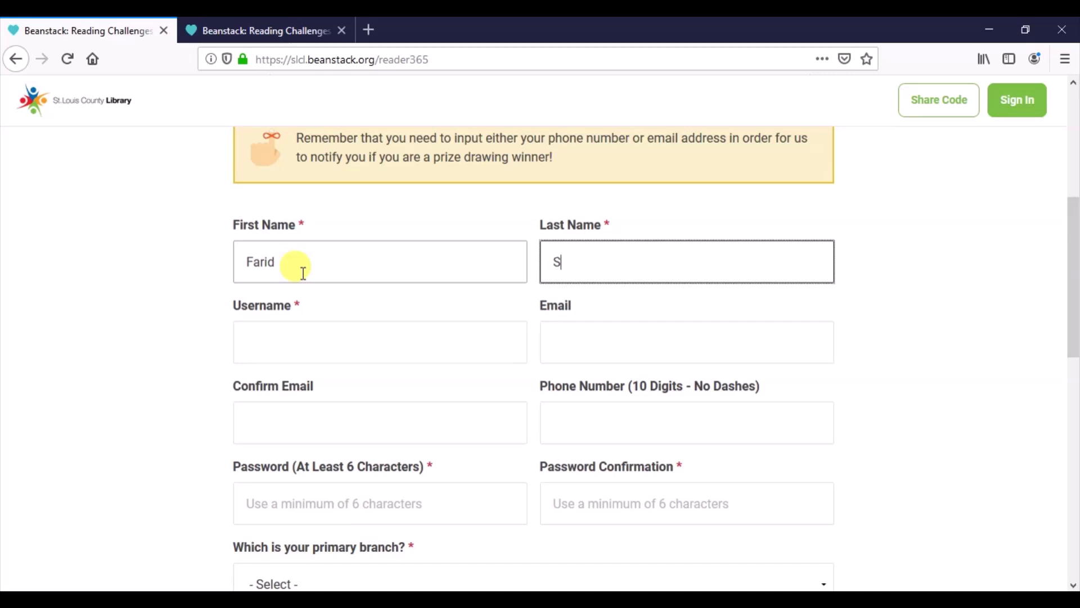
click(331, 325)
text(fard)
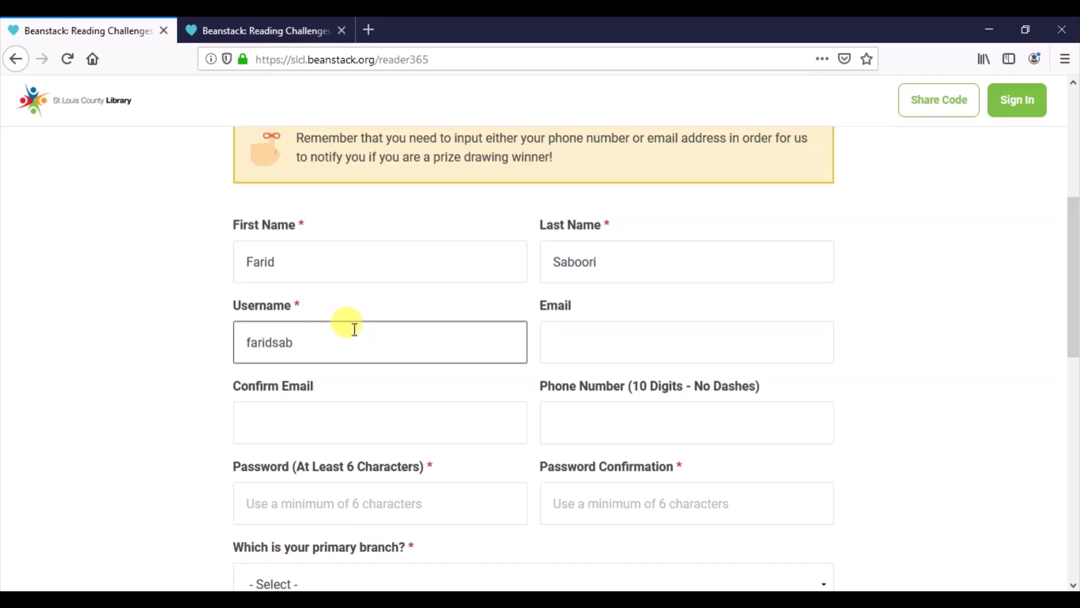
scroll(699, 272, down, 3)
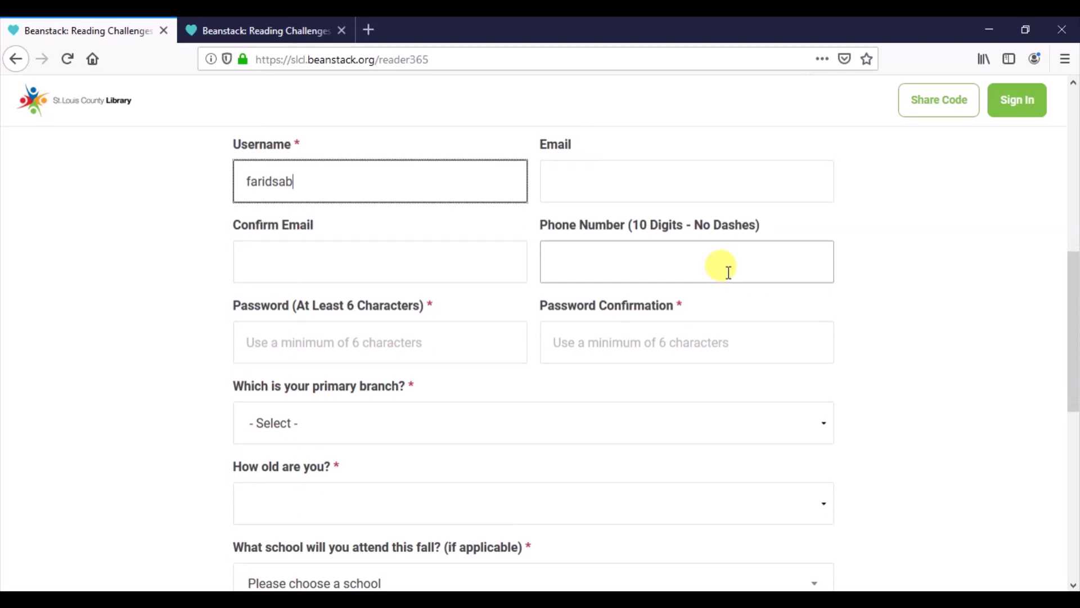
scroll(728, 270, down, 2)
Enter and confirm the adult reader's account password.
click(470, 259)
text(1234567)
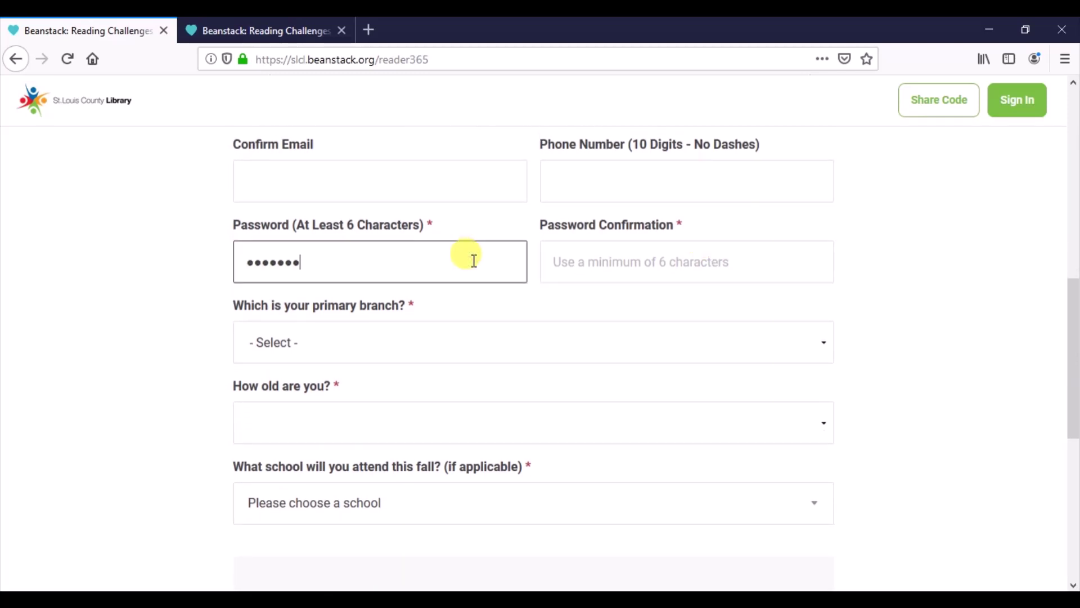
text(890)
key(Tab)
text(1234567890)
key(Tab)
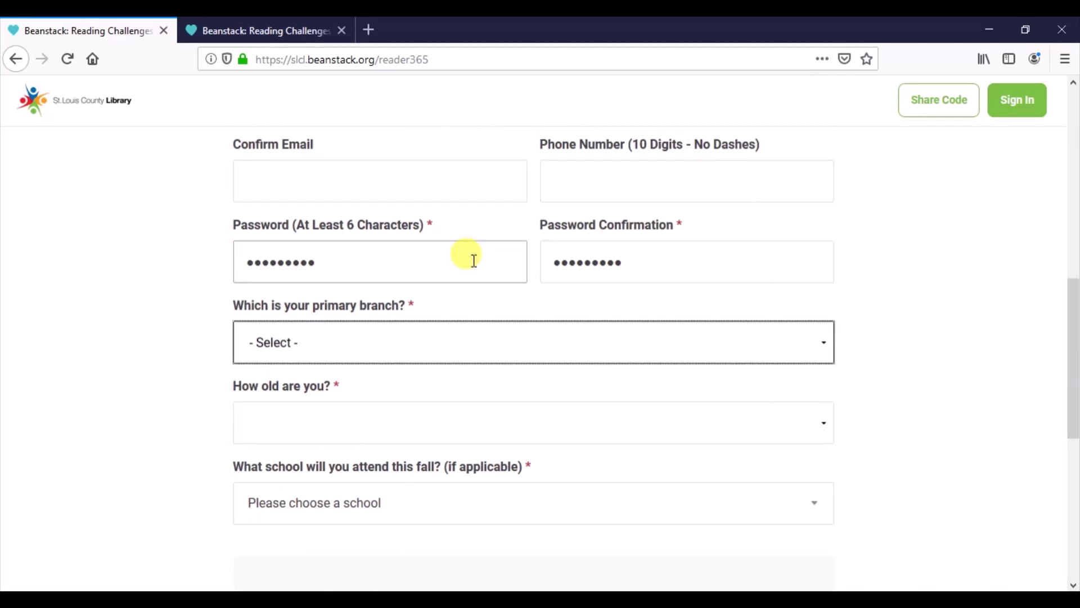
Choose Headquarters branch, age 18+, school Not Applicable, and submit the adult registration.
click(366, 355)
click(294, 299)
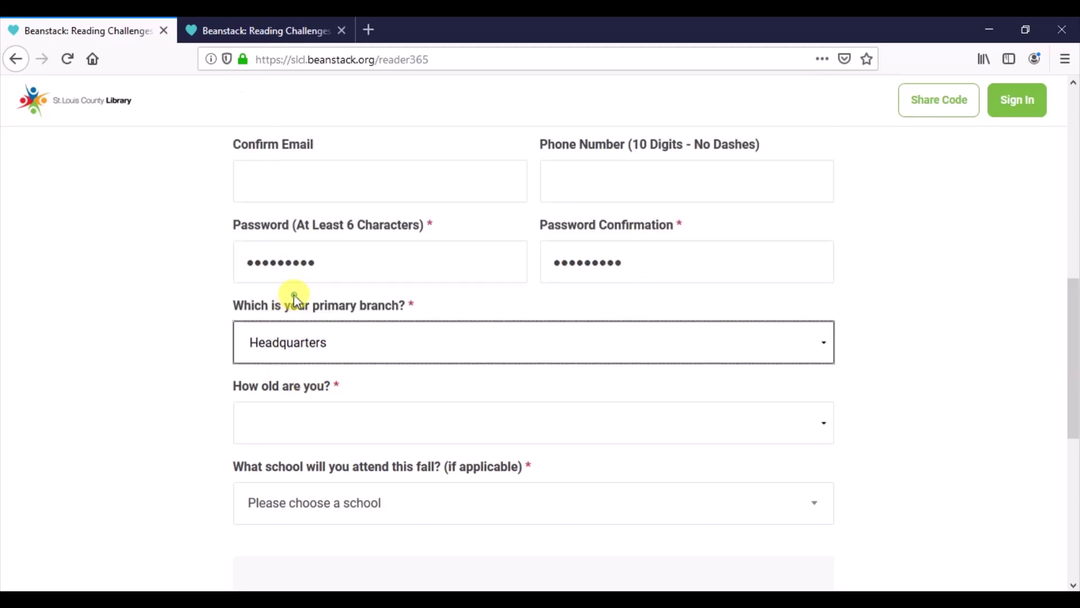
click(298, 416)
scroll(299, 393, down, 2)
click(285, 385)
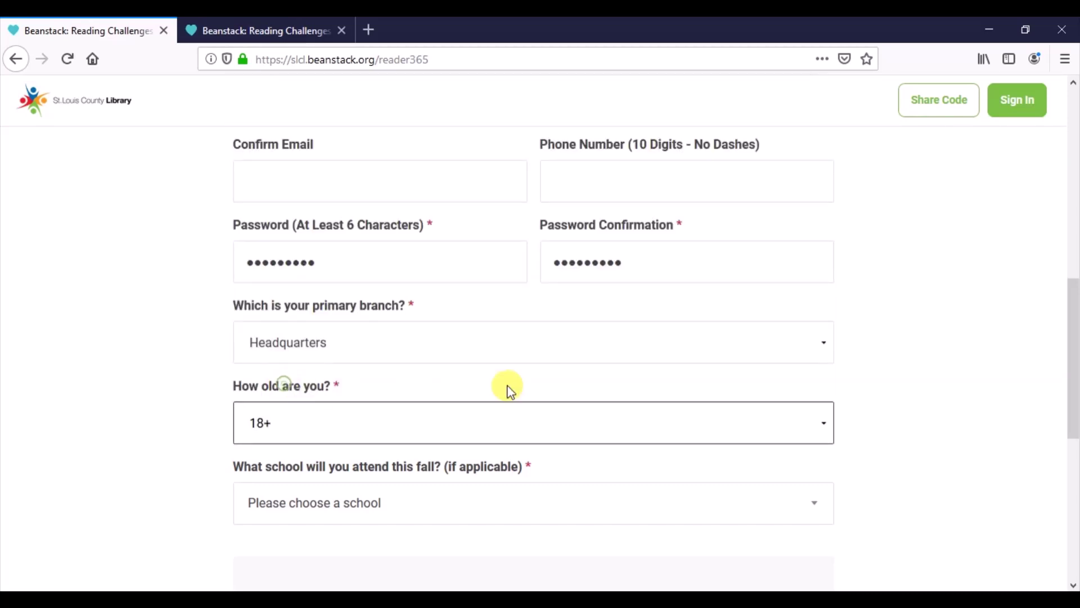
scroll(432, 430, down, 5)
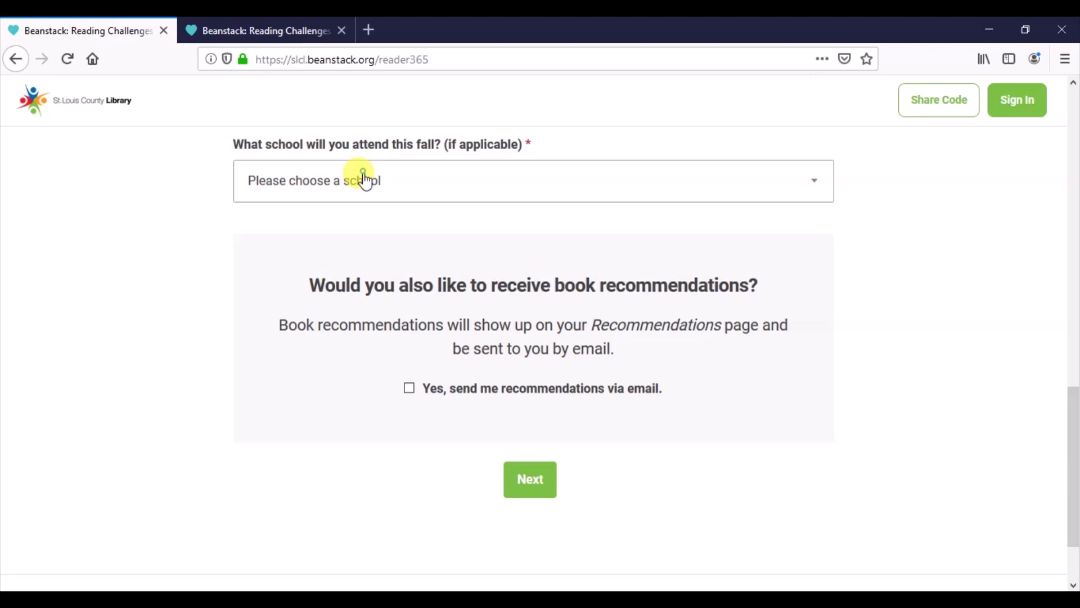
click(364, 180)
click(260, 320)
scroll(450, 391, down, 2)
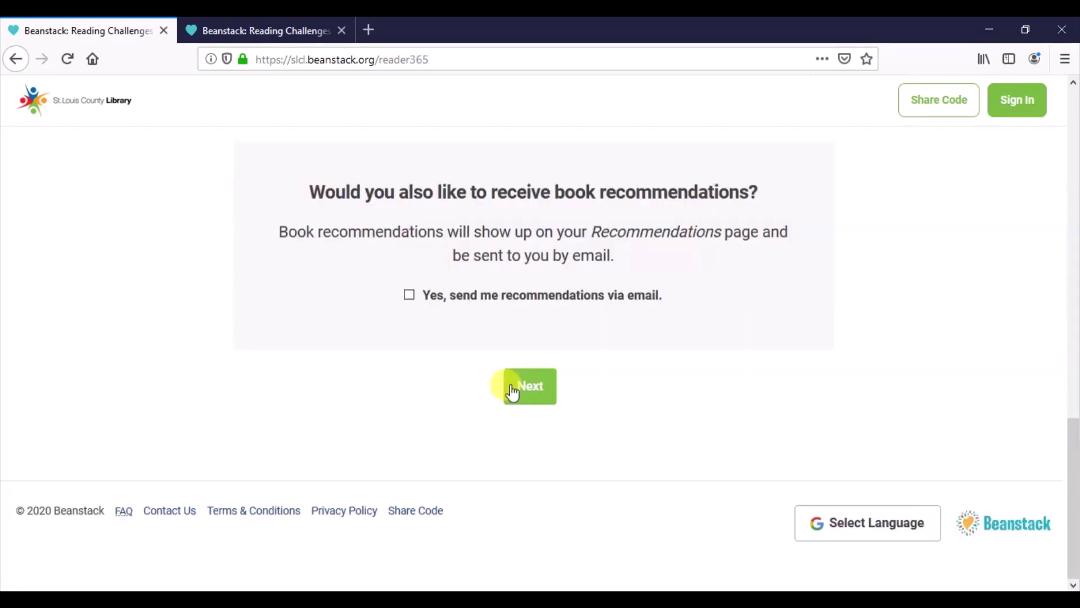
click(513, 389)
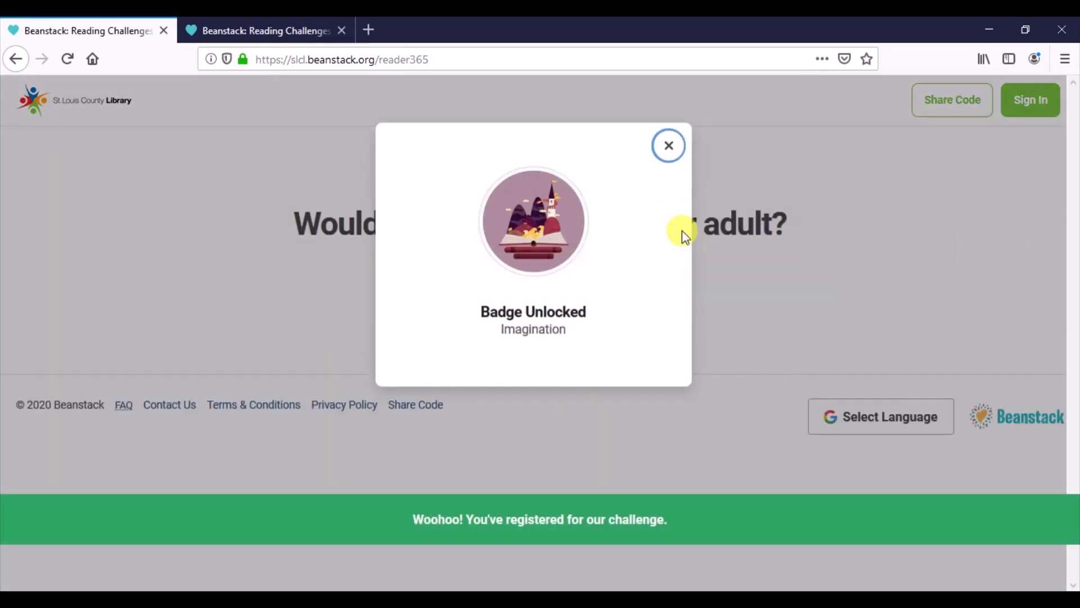
Close the Badge Unlocked notice and decline adding another adult.
click(668, 147)
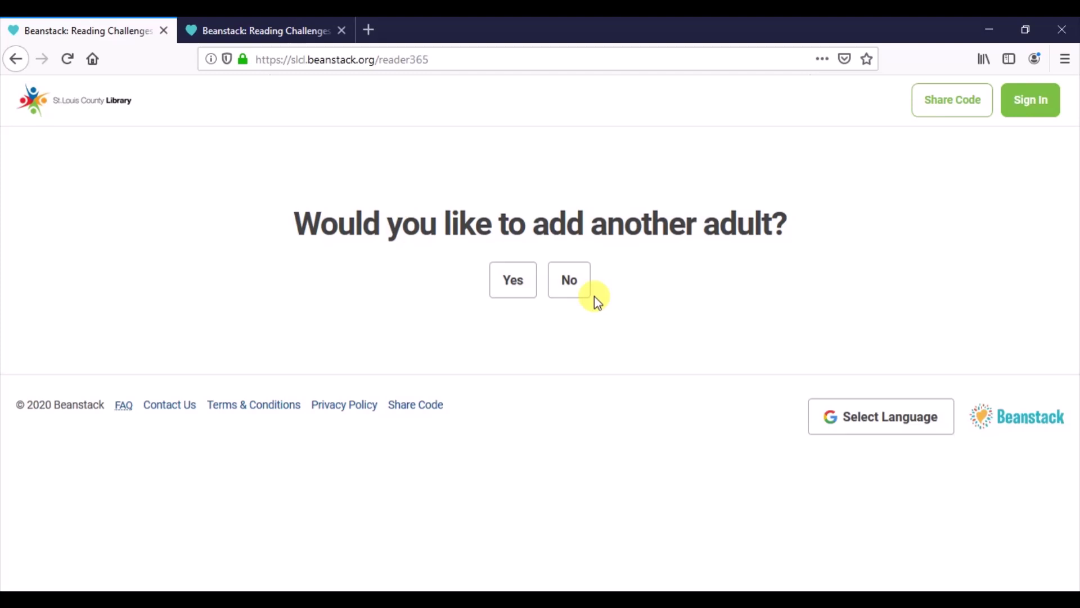
click(571, 281)
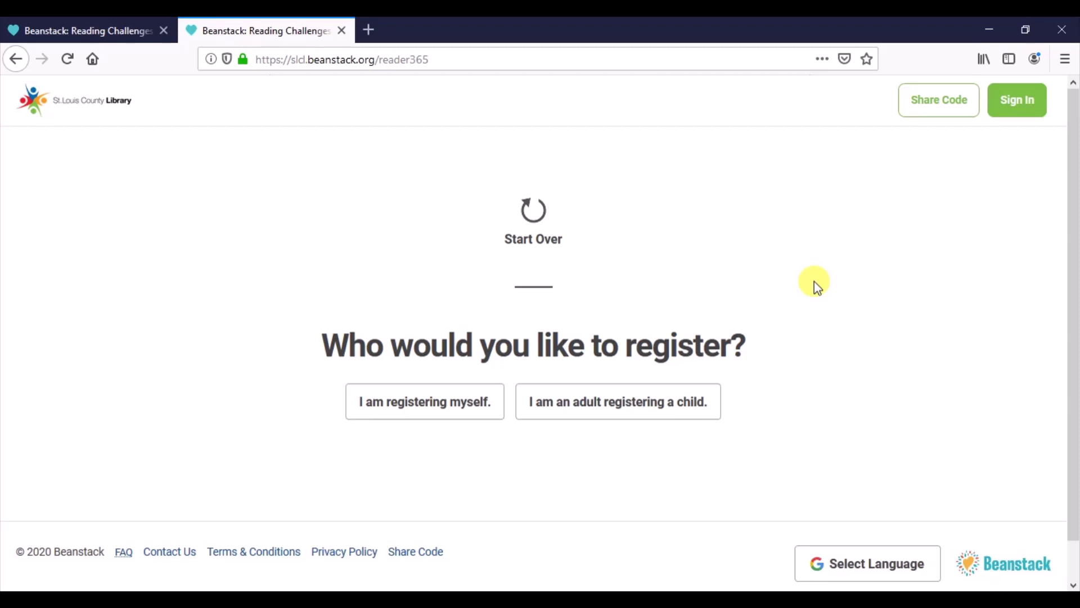
Choose 'I am an adult registering a child' and scroll through the child registration form.
click(588, 404)
scroll(868, 357, down, 3)
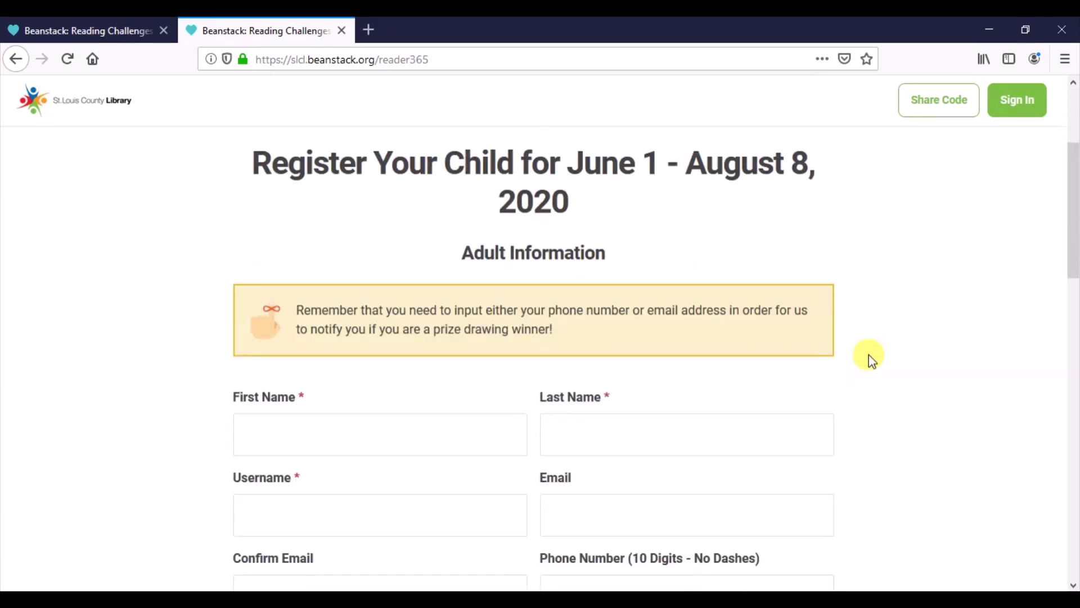
scroll(869, 355, down, 2)
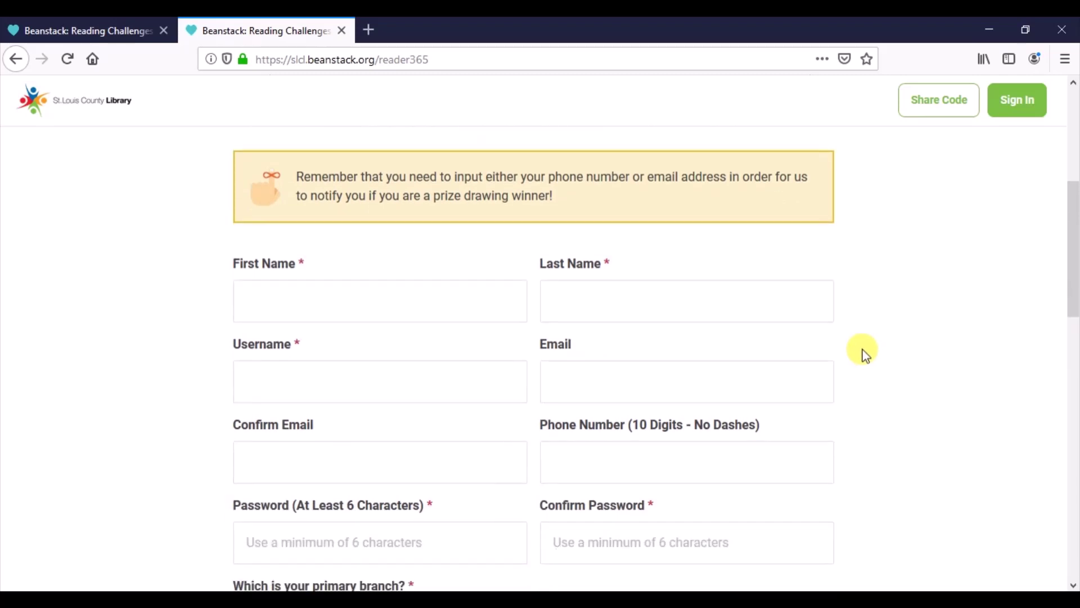
scroll(869, 345, down, 8)
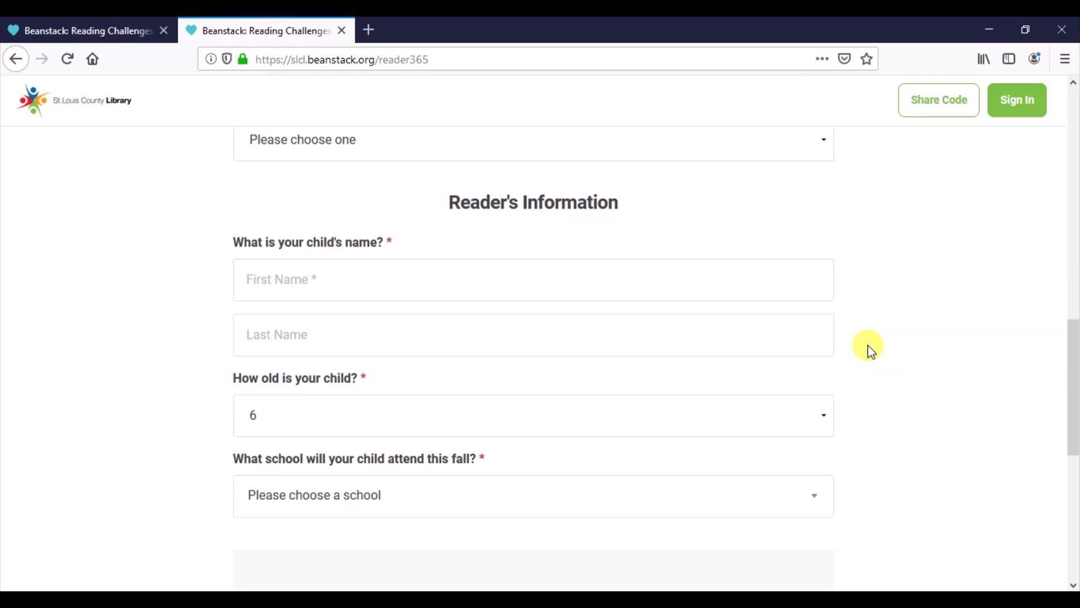
scroll(872, 352, down, 3)
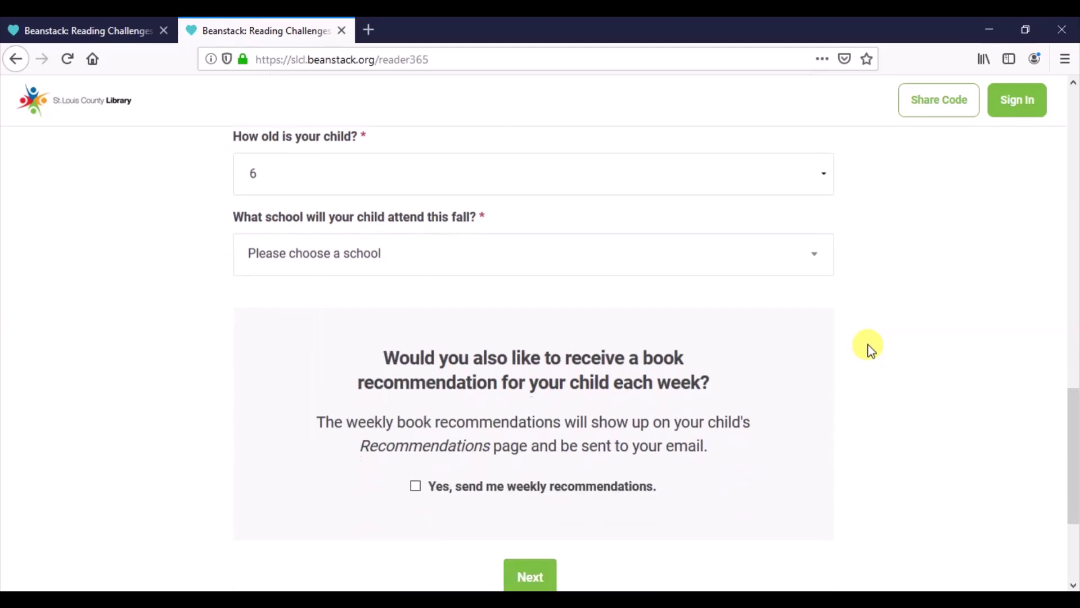
scroll(871, 347, up, 12)
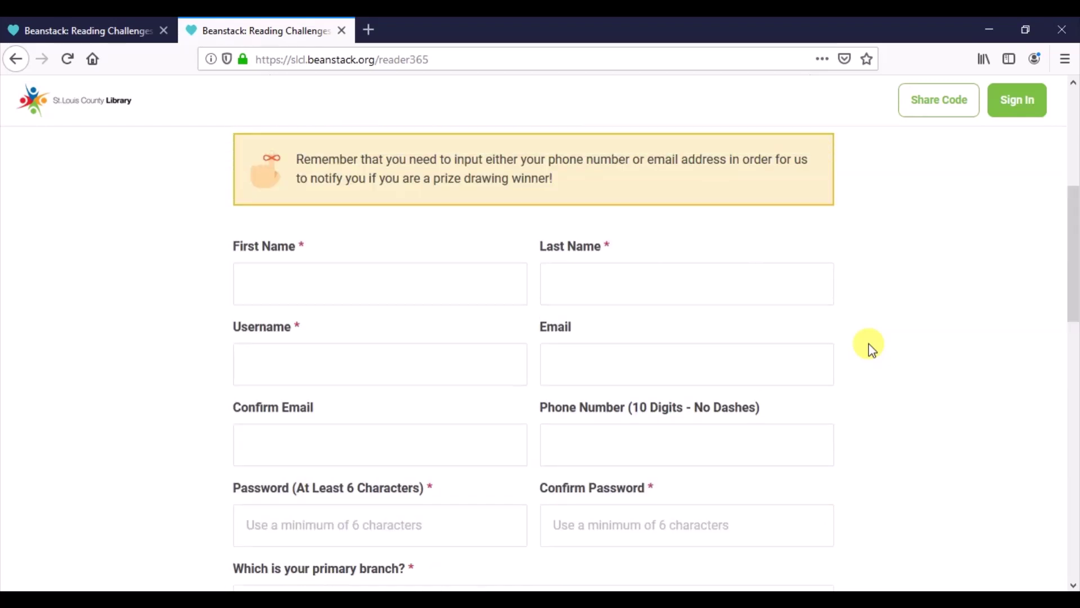
scroll(869, 343, up, 2)
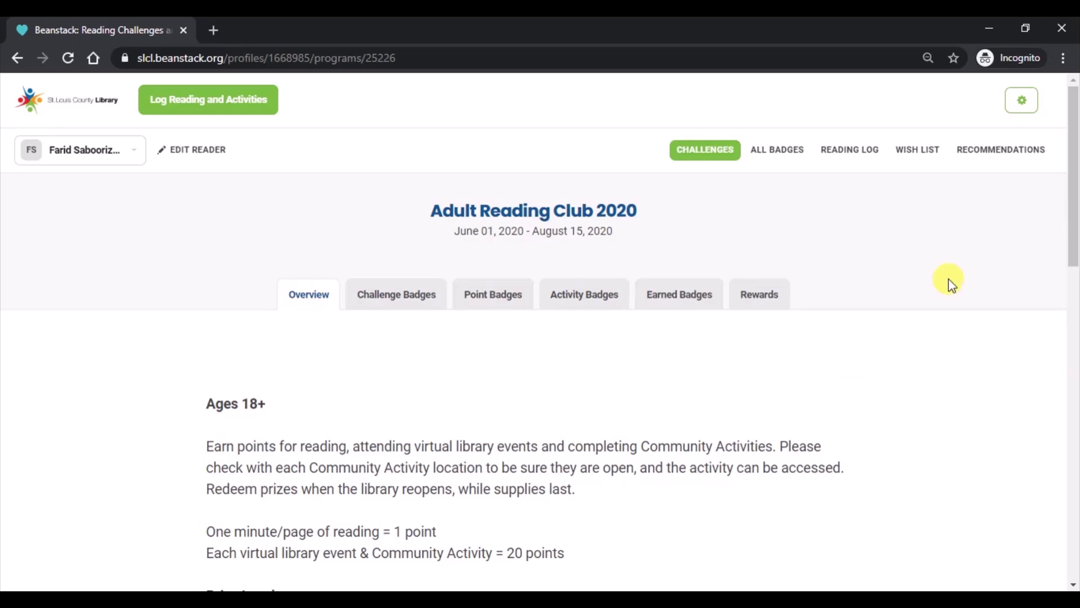
Add another adult reader from account options, entering their first name and age 17.
click(1022, 108)
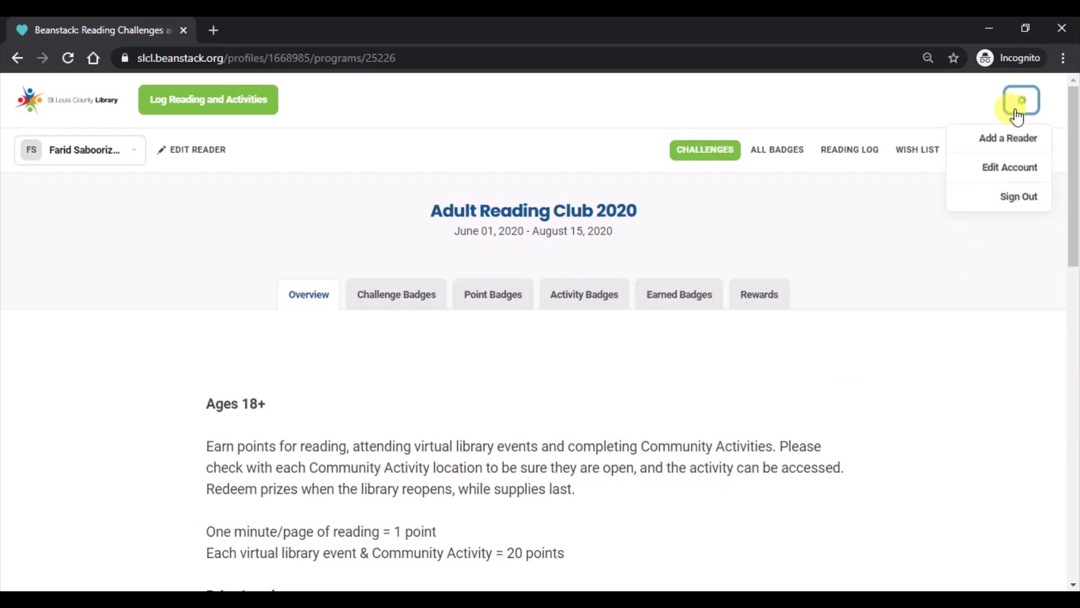
click(973, 139)
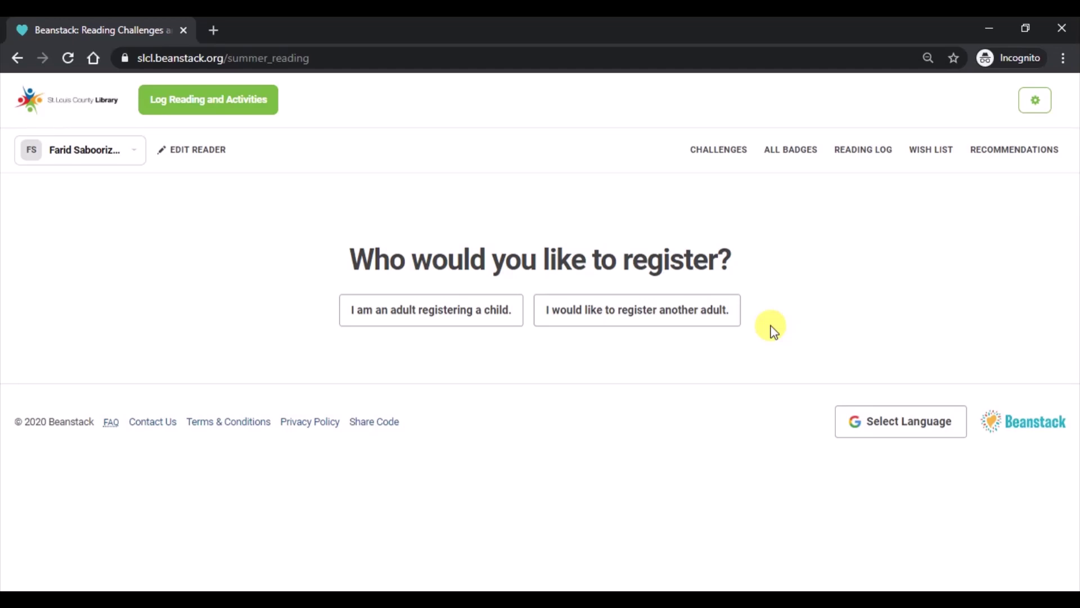
click(647, 318)
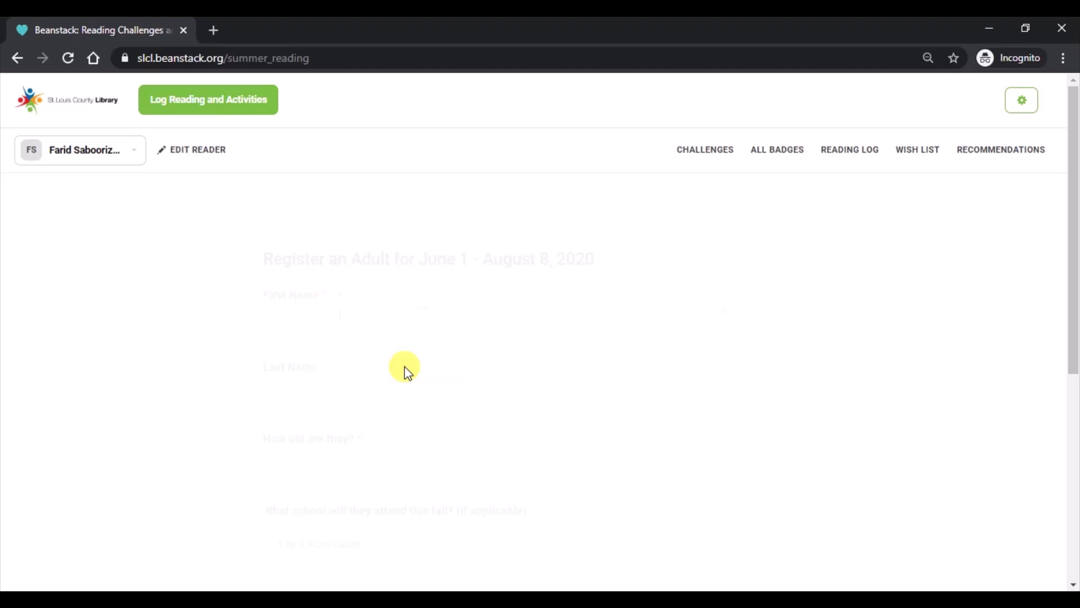
click(355, 322)
text(farid)
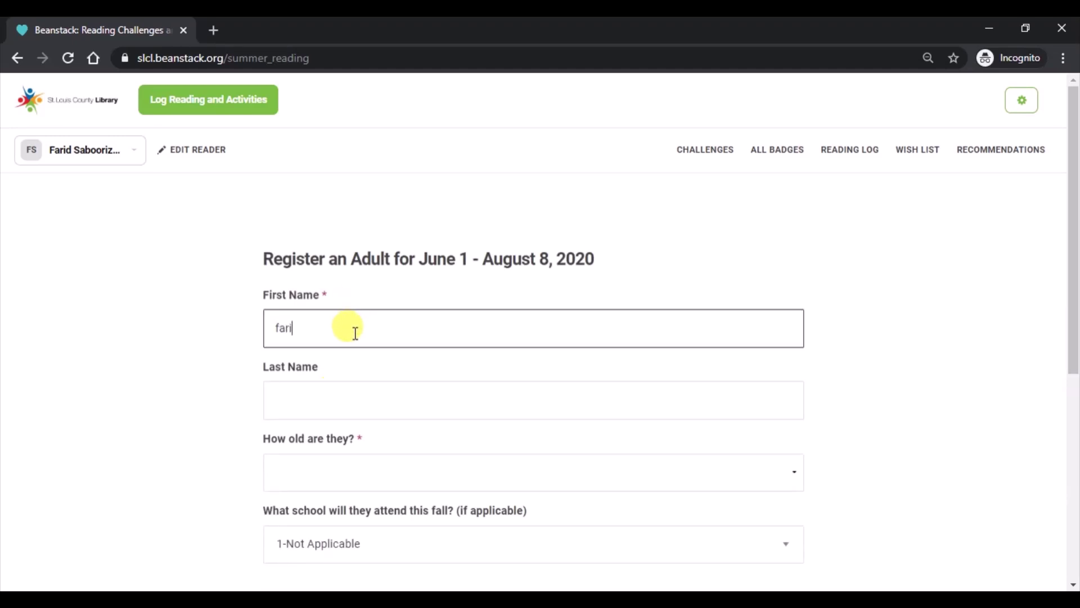
scroll(371, 335, down, 1)
scroll(371, 335, down, 3)
click(328, 248)
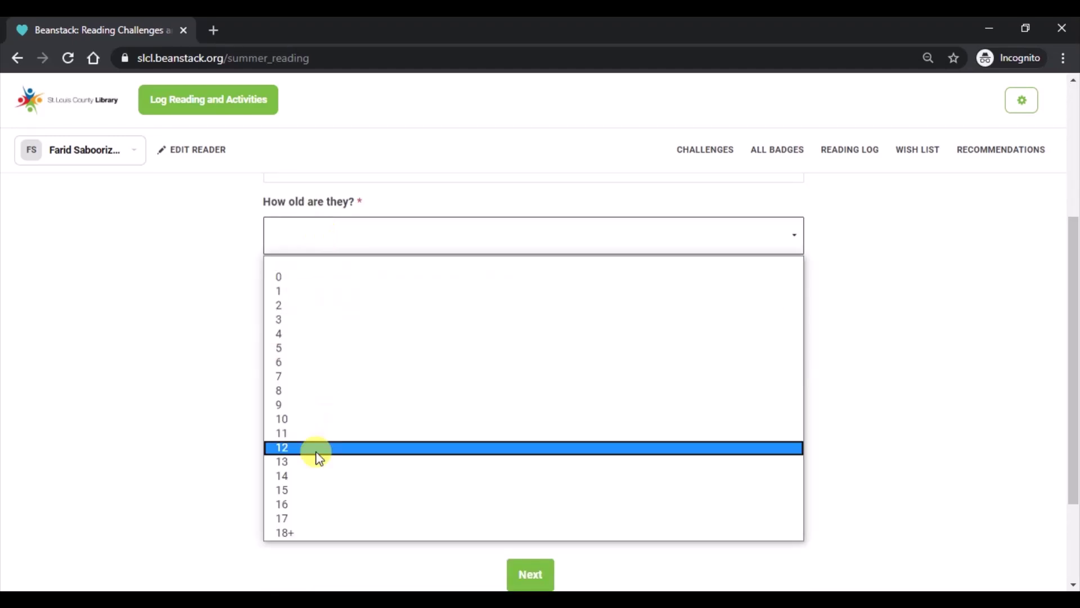
click(292, 523)
Keep school Not Applicable, submit, close the badge notice, decline another adult, and continue.
click(342, 325)
click(349, 431)
scroll(503, 478, down, 2)
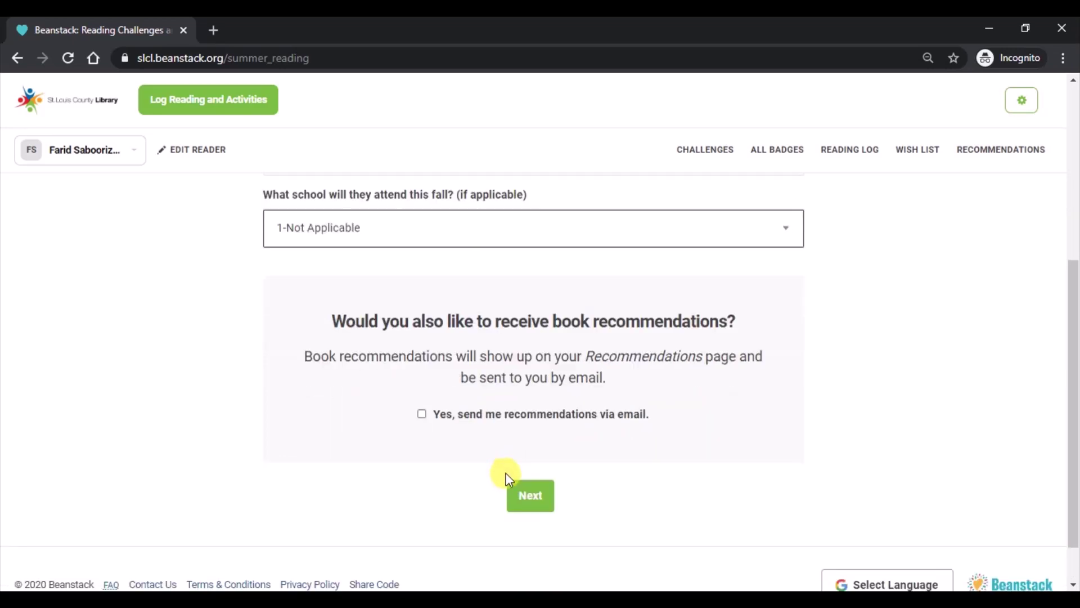
click(514, 488)
click(656, 137)
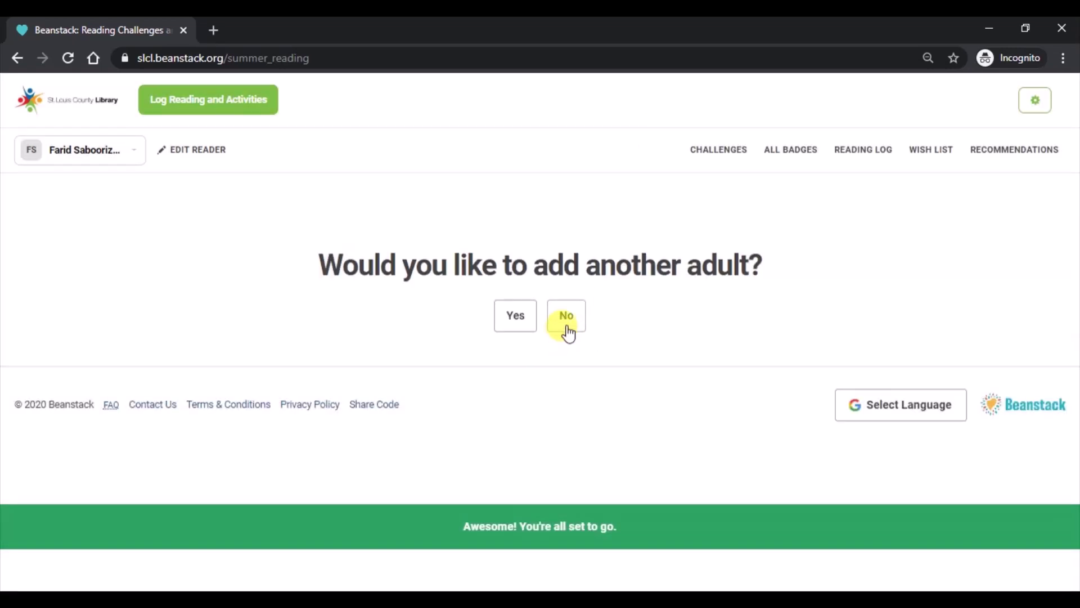
click(567, 320)
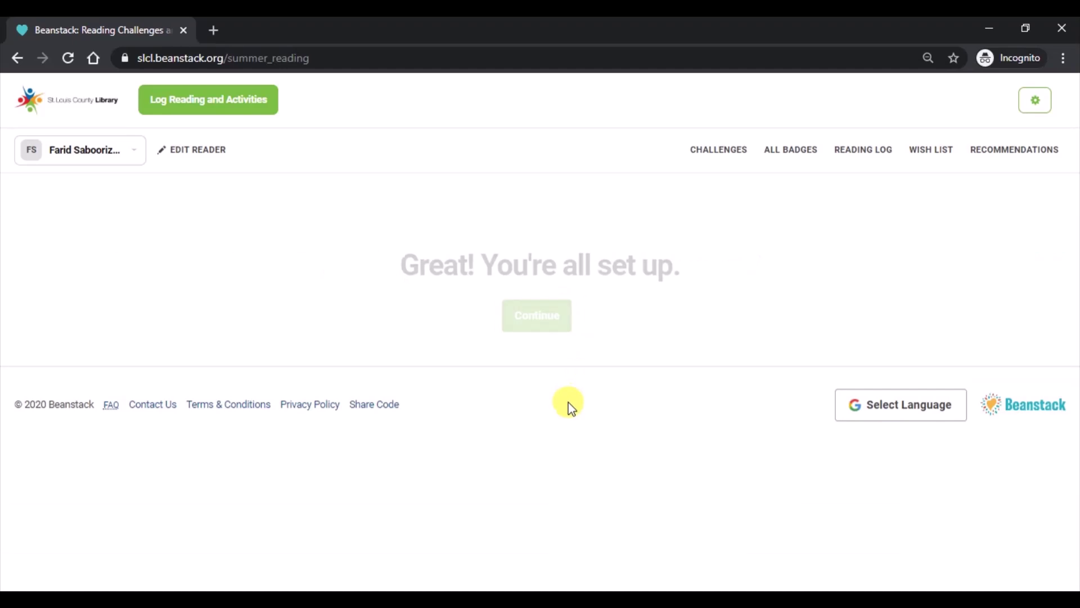
click(549, 324)
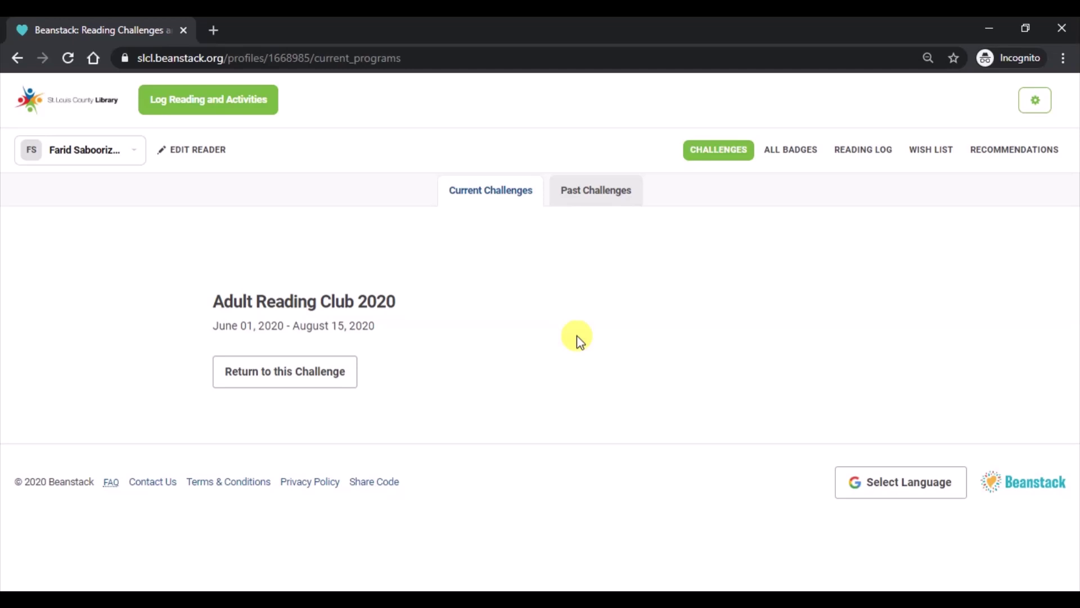
Switch the active reader to the newly added teen to show Teen Reading Club 2020.
click(133, 156)
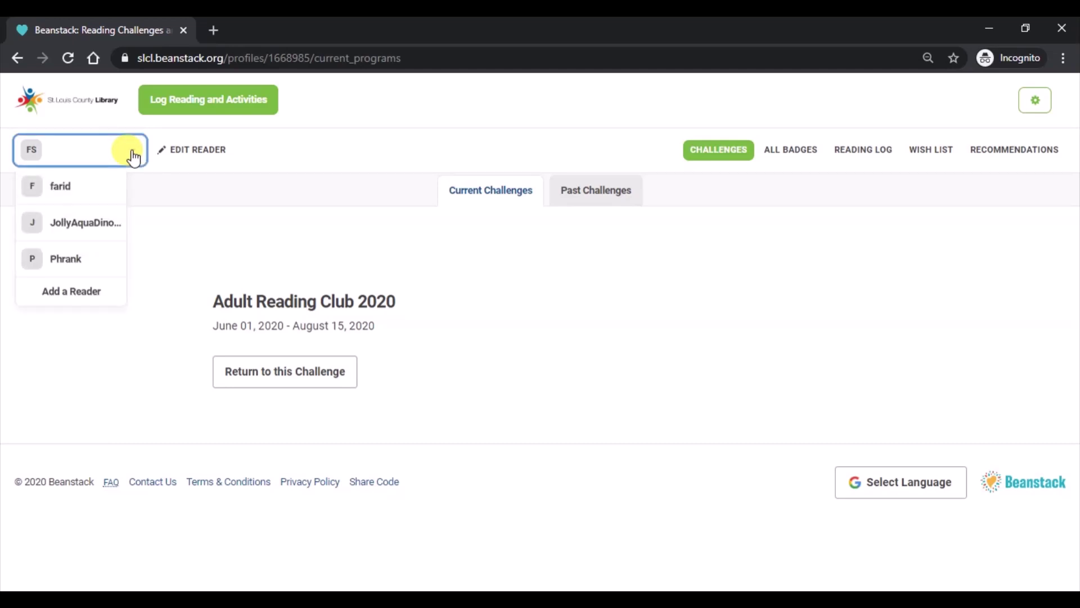
click(103, 189)
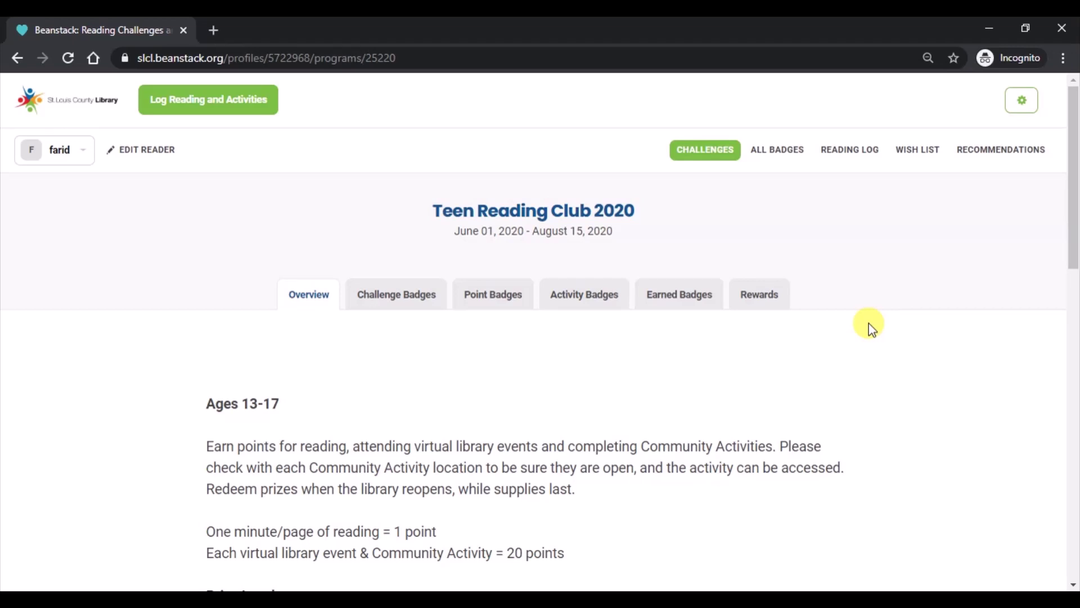
click(310, 301)
scroll(323, 342, down, 12)
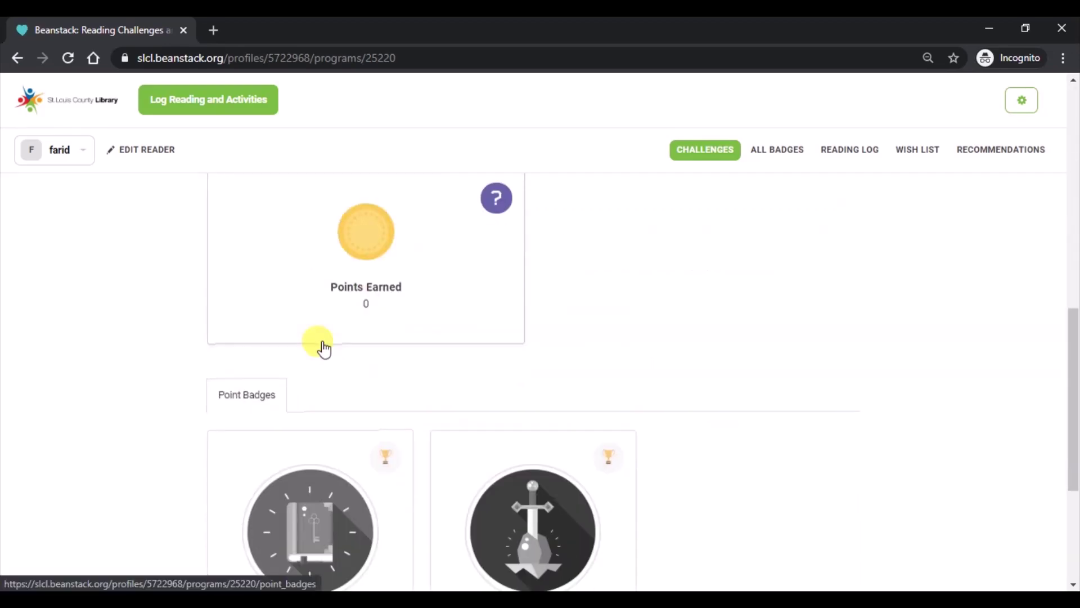
scroll(150, 348, up, 2)
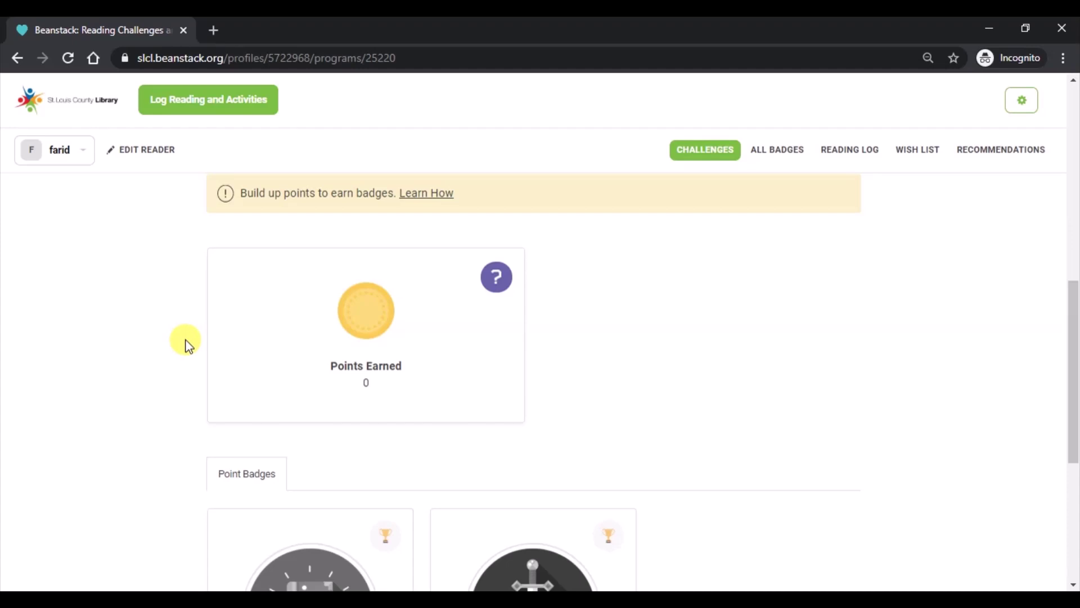
scroll(186, 341, up, 10)
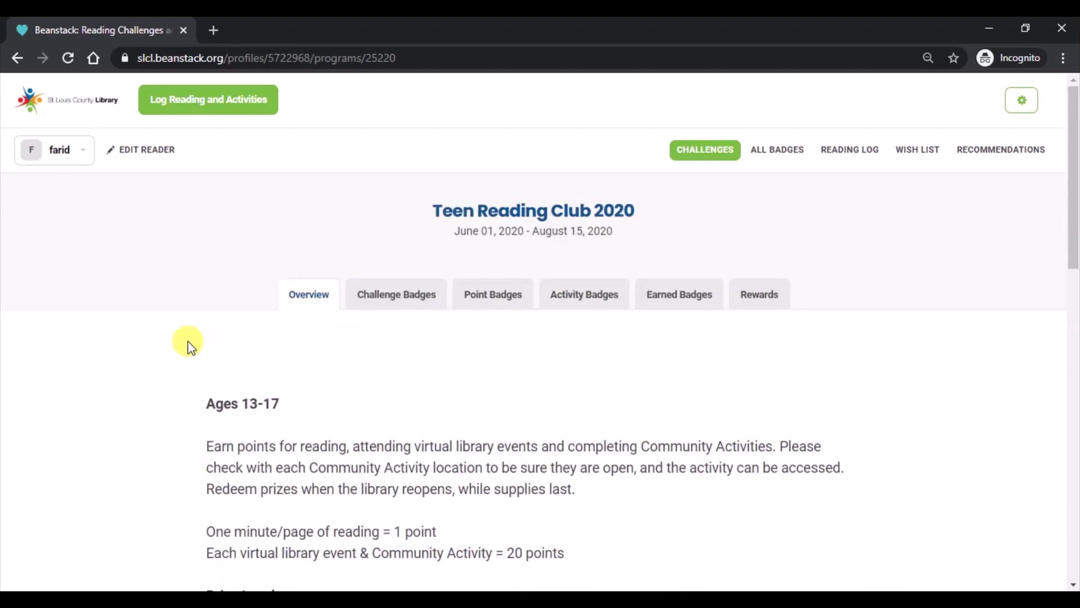
Start logging reading and activities for all readers at once.
click(186, 103)
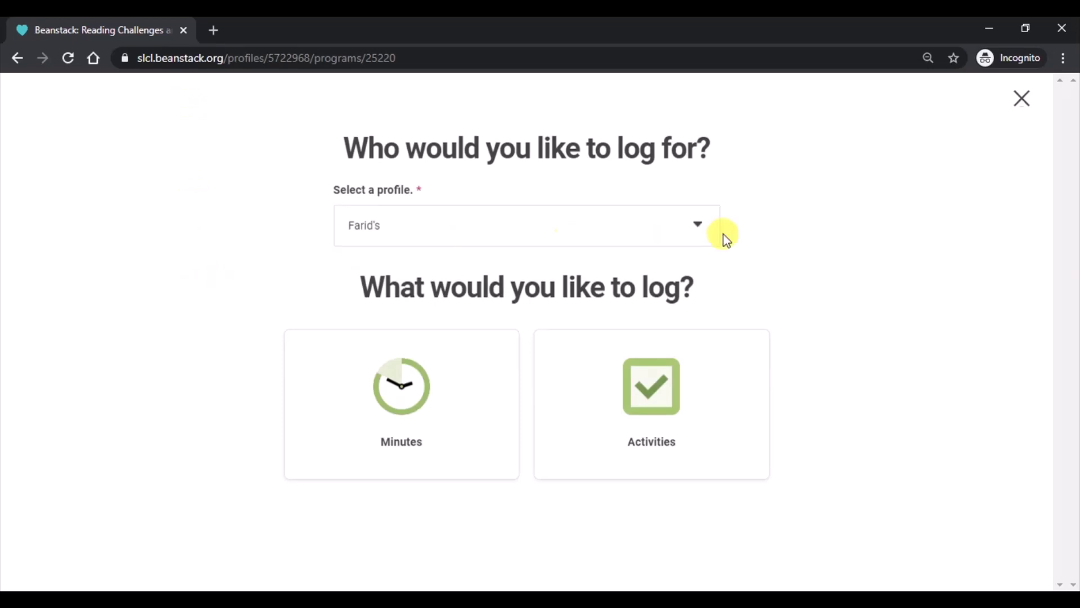
click(706, 229)
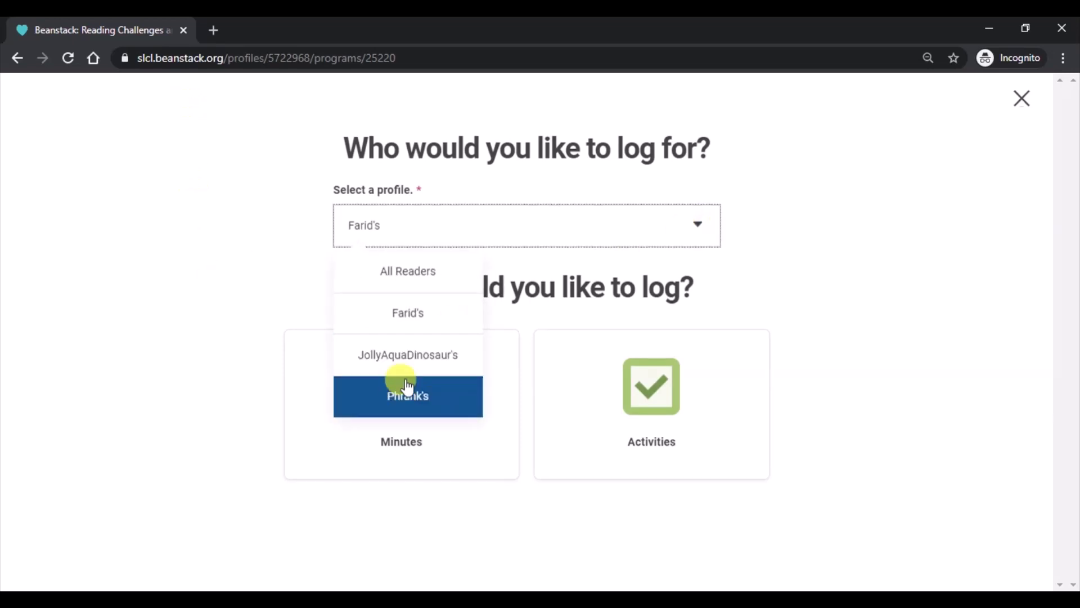
click(419, 395)
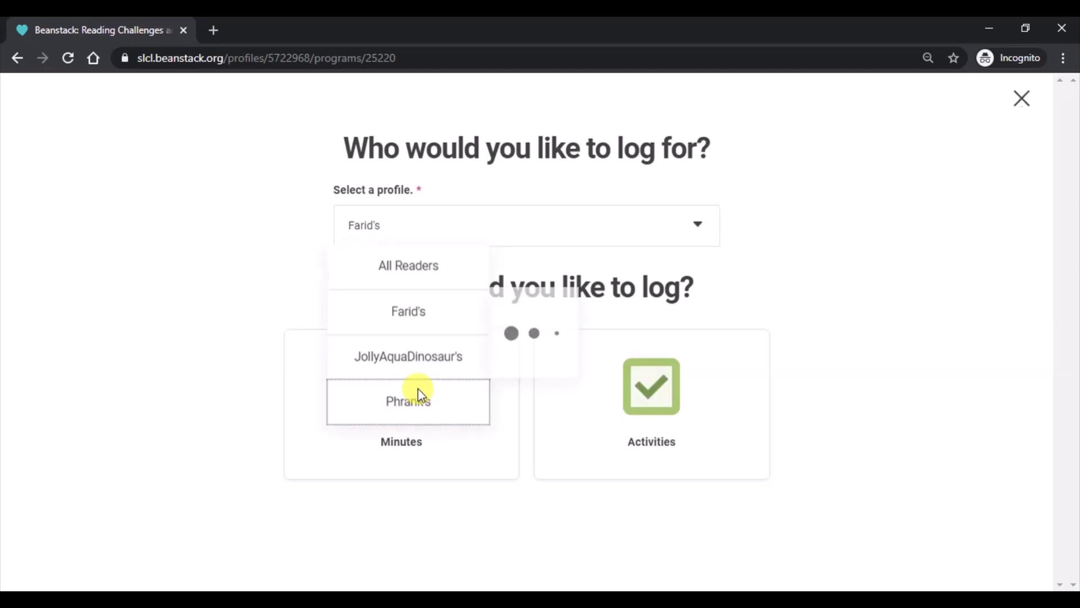
click(595, 236)
click(430, 268)
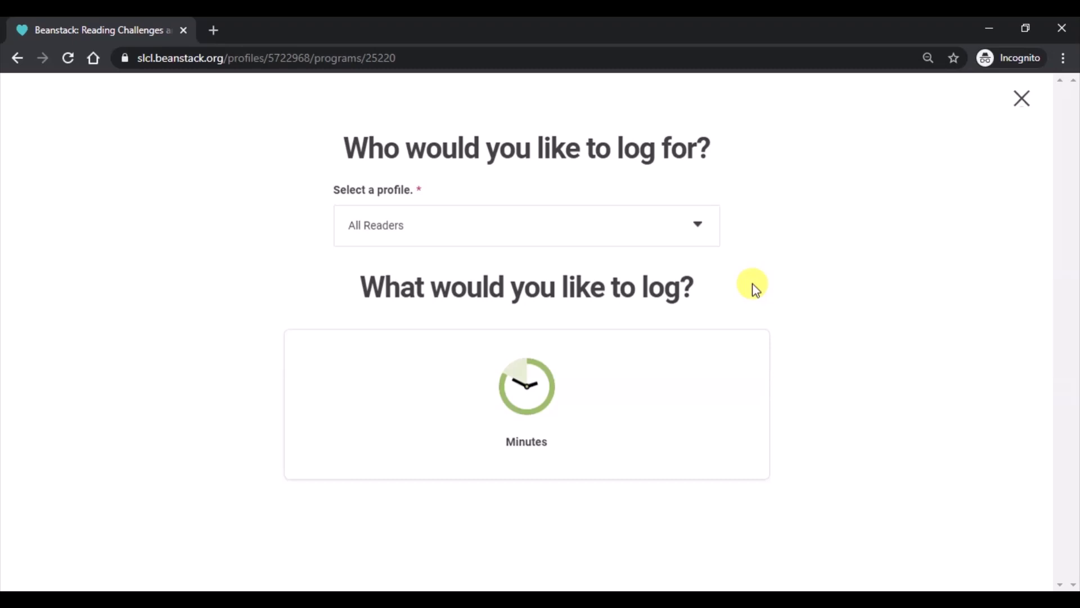
Log 200 minutes of time spent reading.
click(554, 392)
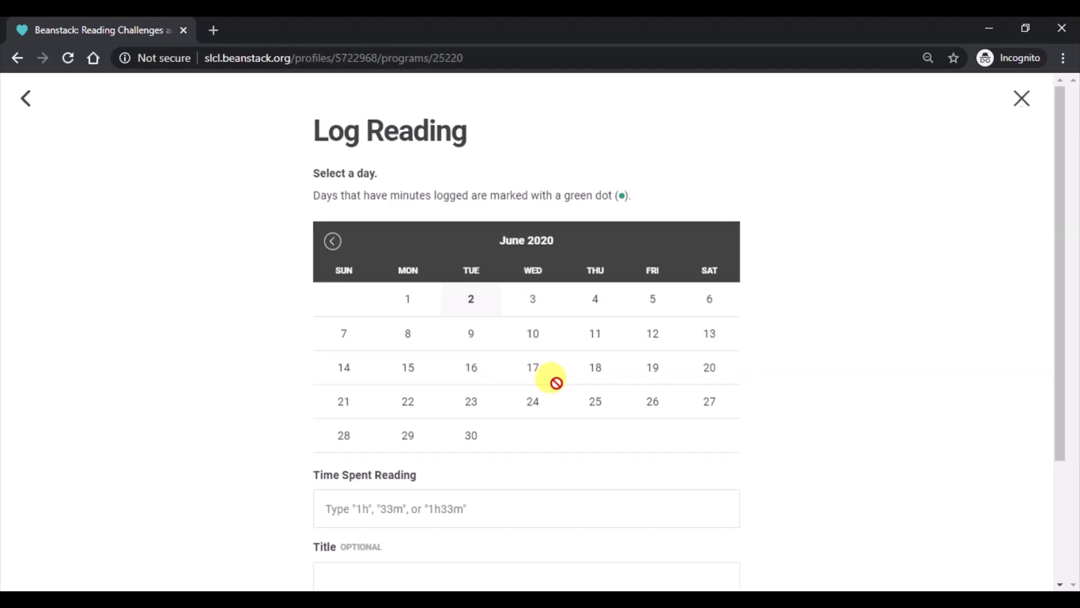
scroll(557, 382, down, 3)
click(465, 339)
text(20)
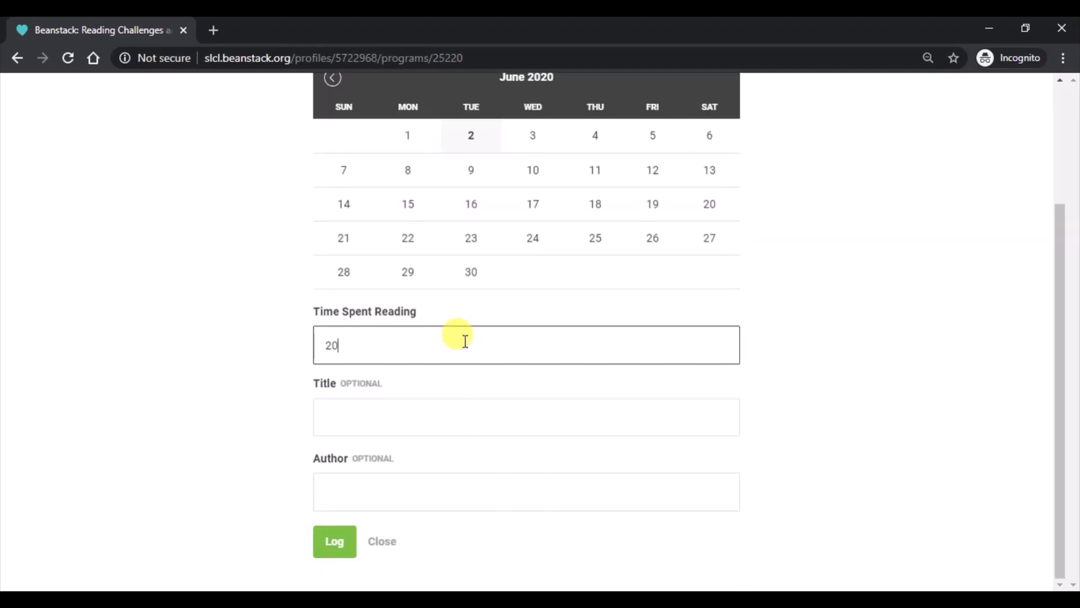
text(0)
click(332, 543)
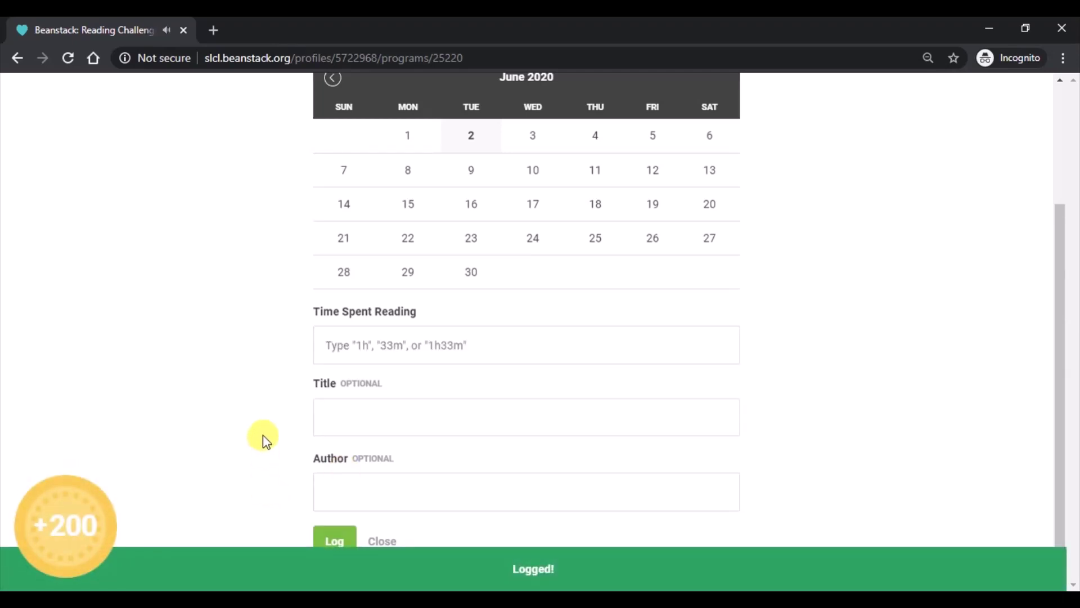
Go back, select the teen reader's profile, open the minutes log, then close it.
scroll(285, 433, up, 3)
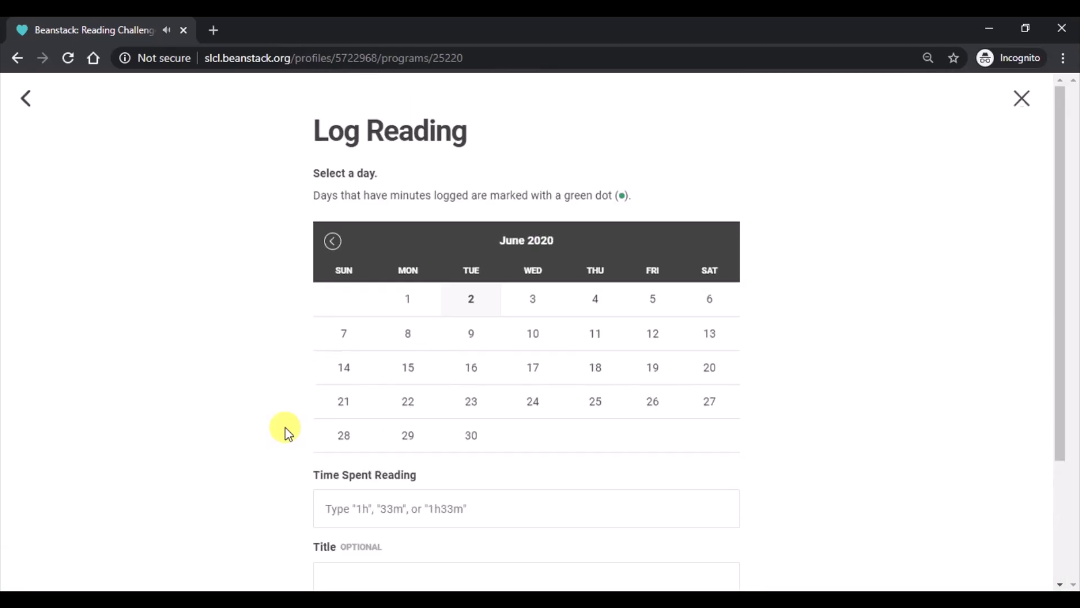
click(25, 101)
click(696, 220)
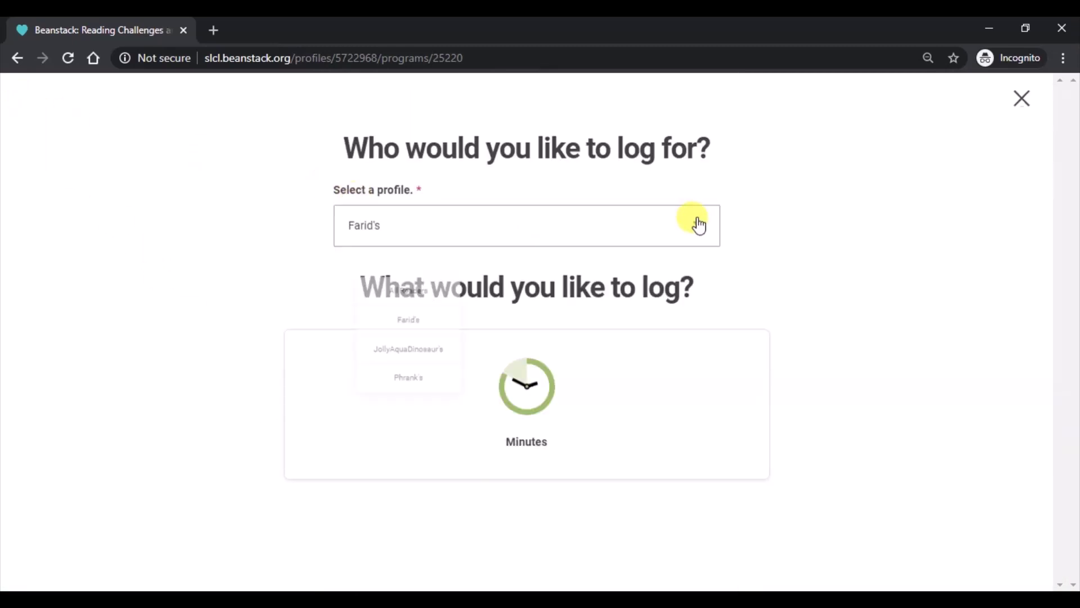
click(458, 320)
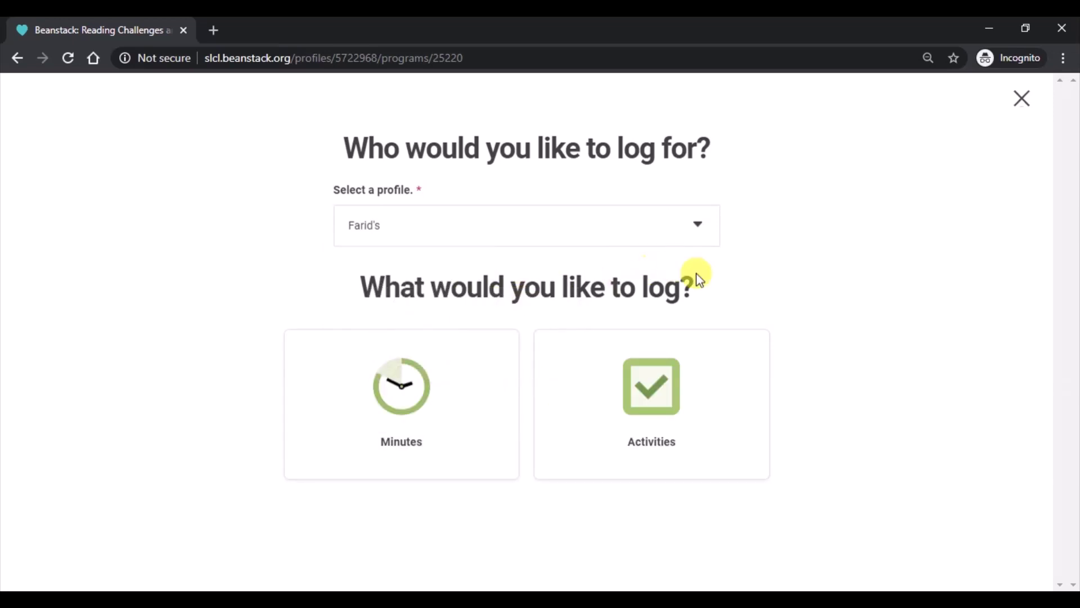
click(474, 377)
scroll(811, 340, down, 4)
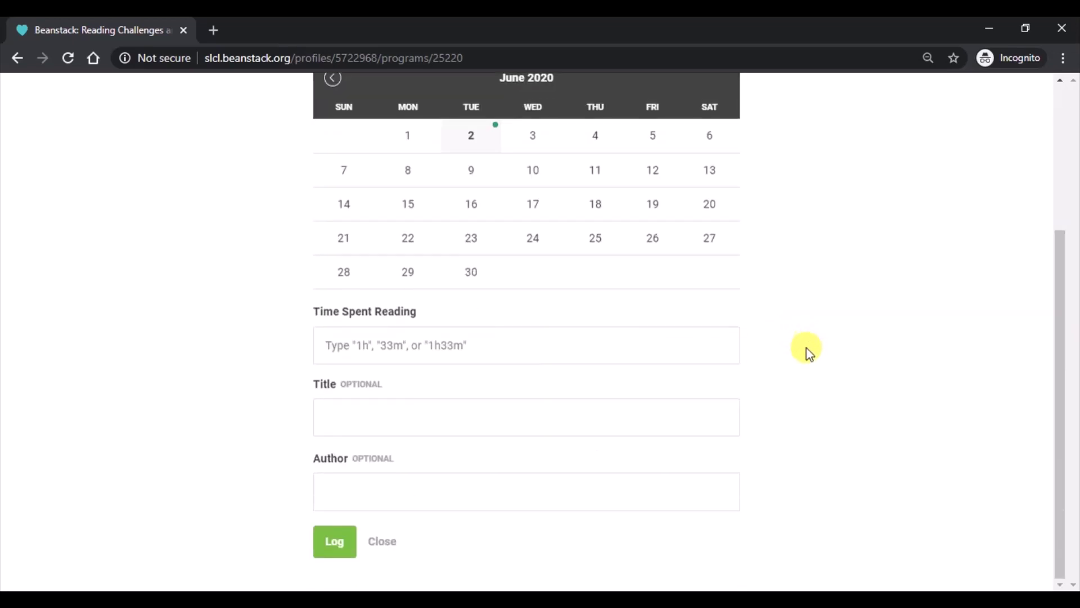
click(371, 543)
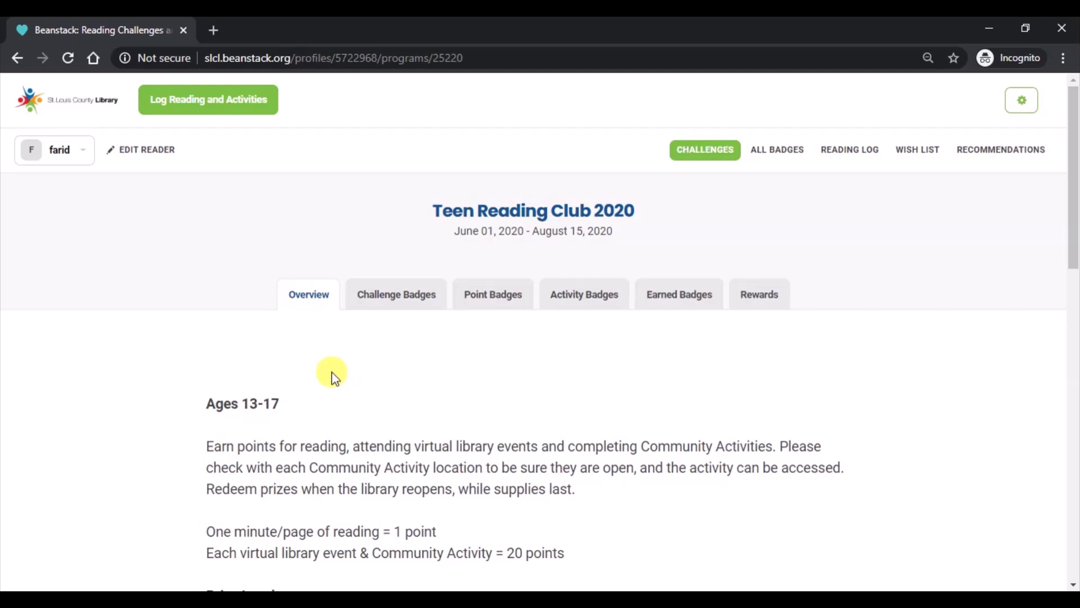
Open the Attend A Virtual Library Event 2020 activity for the teen reader.
click(181, 111)
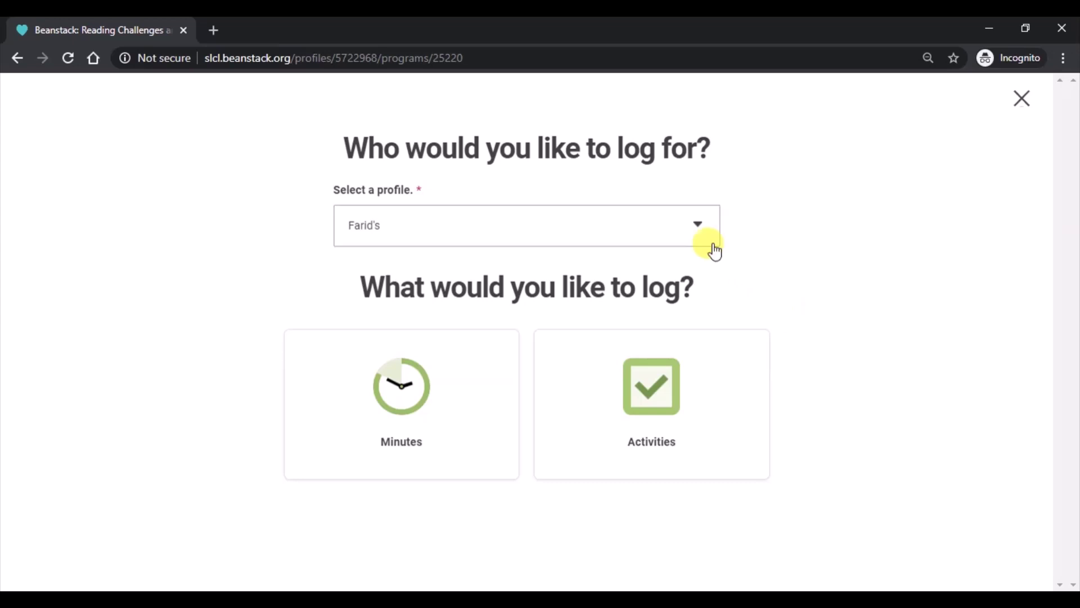
click(701, 238)
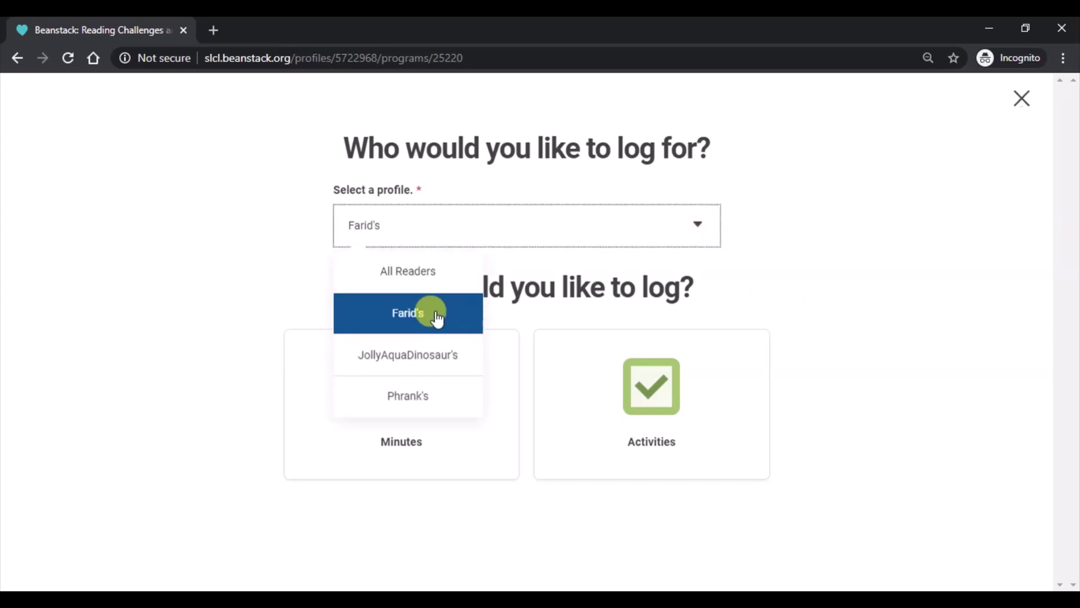
click(437, 318)
click(638, 387)
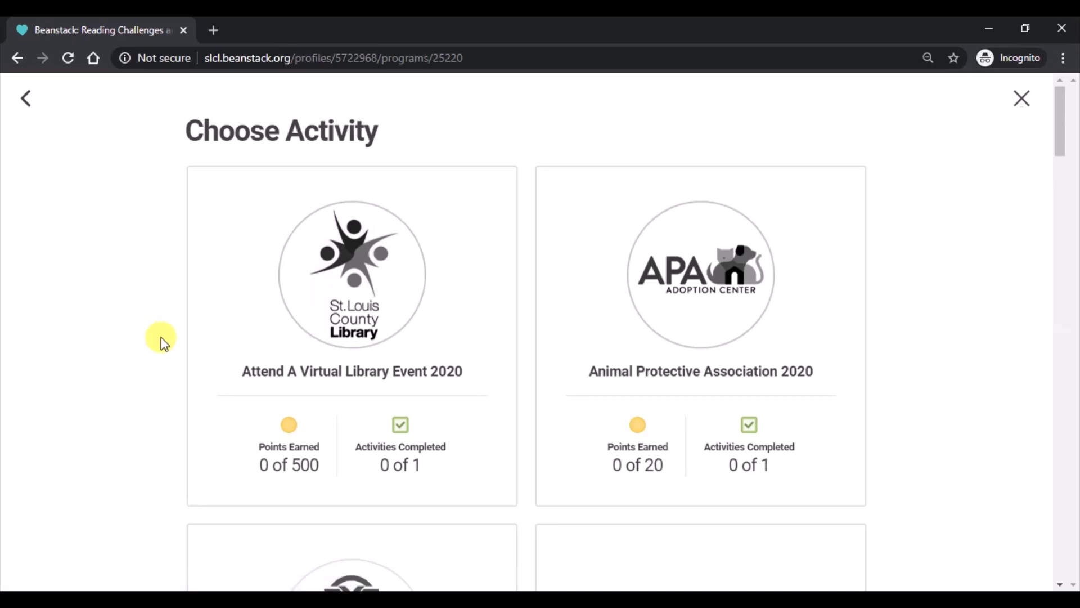
click(228, 328)
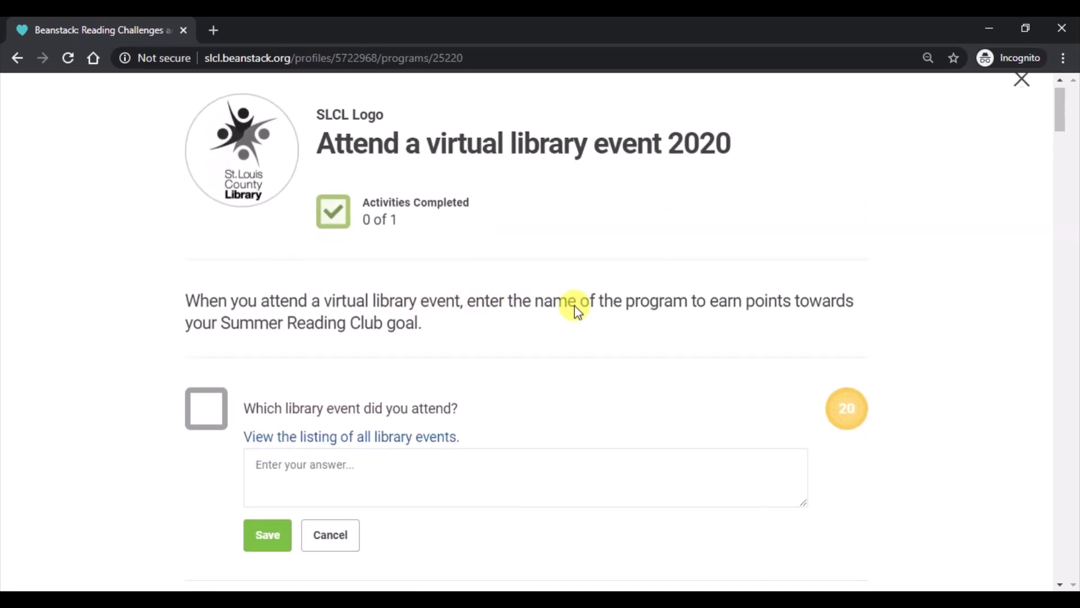
Save Tech Talks and Story Time as attended virtual library events.
scroll(574, 309, down, 3)
click(538, 325)
text(Tech )
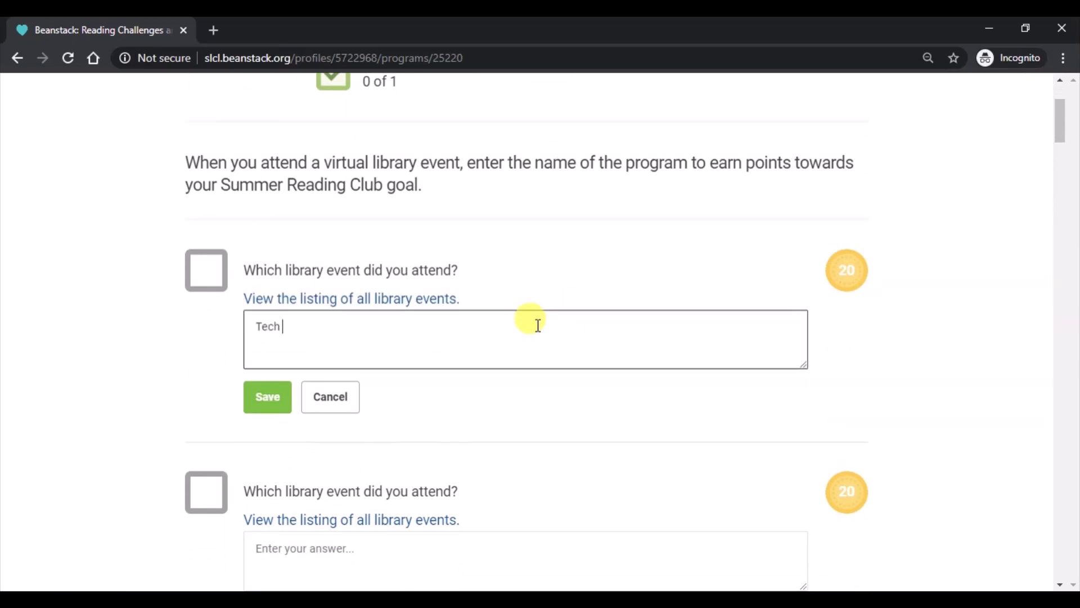
text(Talks)
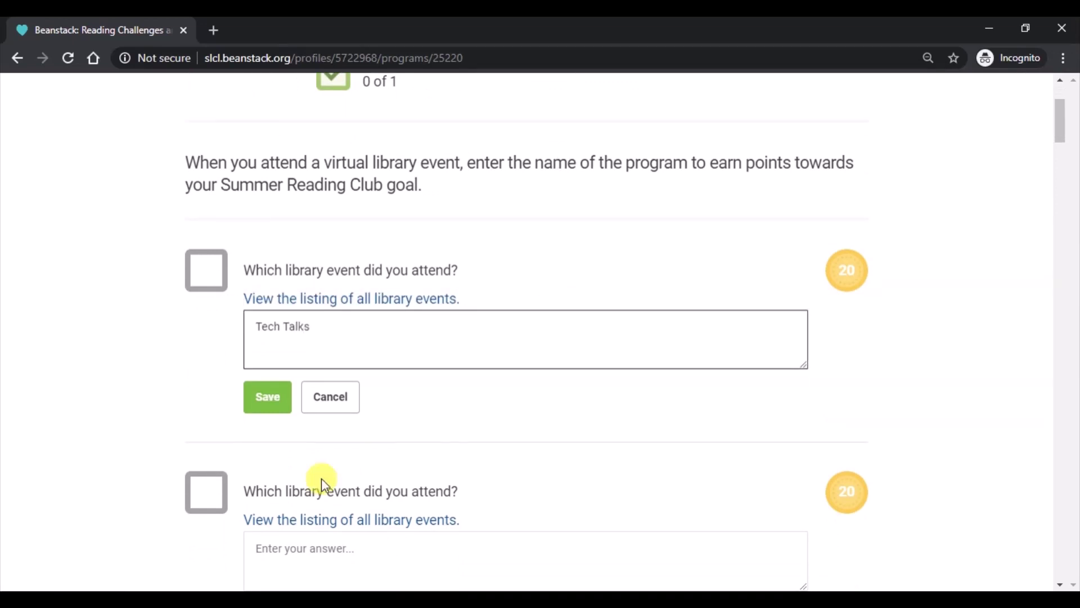
click(250, 406)
scroll(565, 392, down, 4)
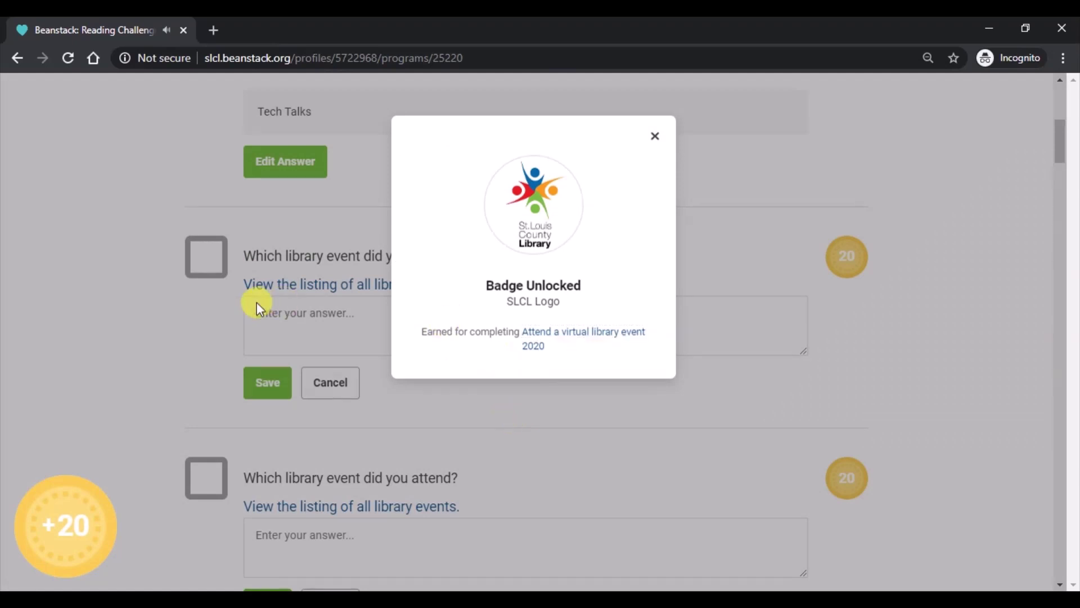
click(257, 304)
click(557, 318)
text(Story Time)
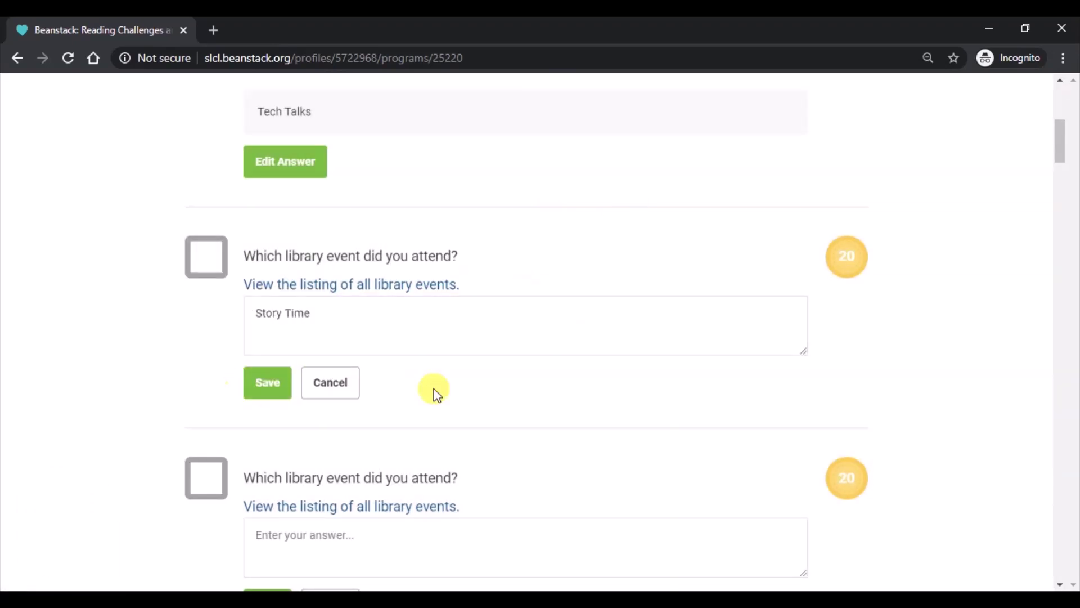
click(265, 392)
scroll(560, 381, down, 3)
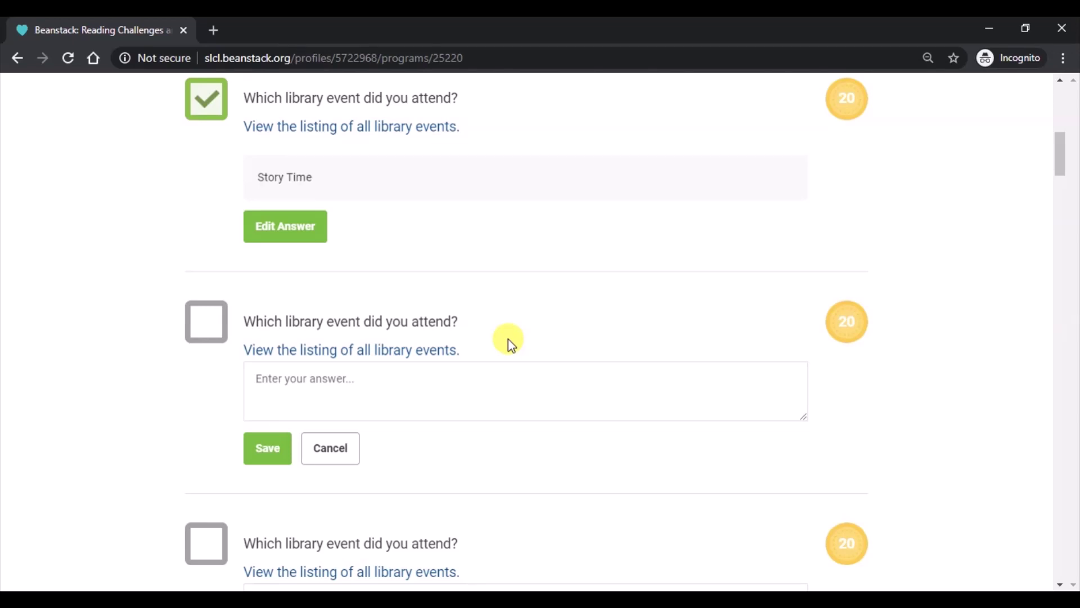
scroll(508, 339, up, 10)
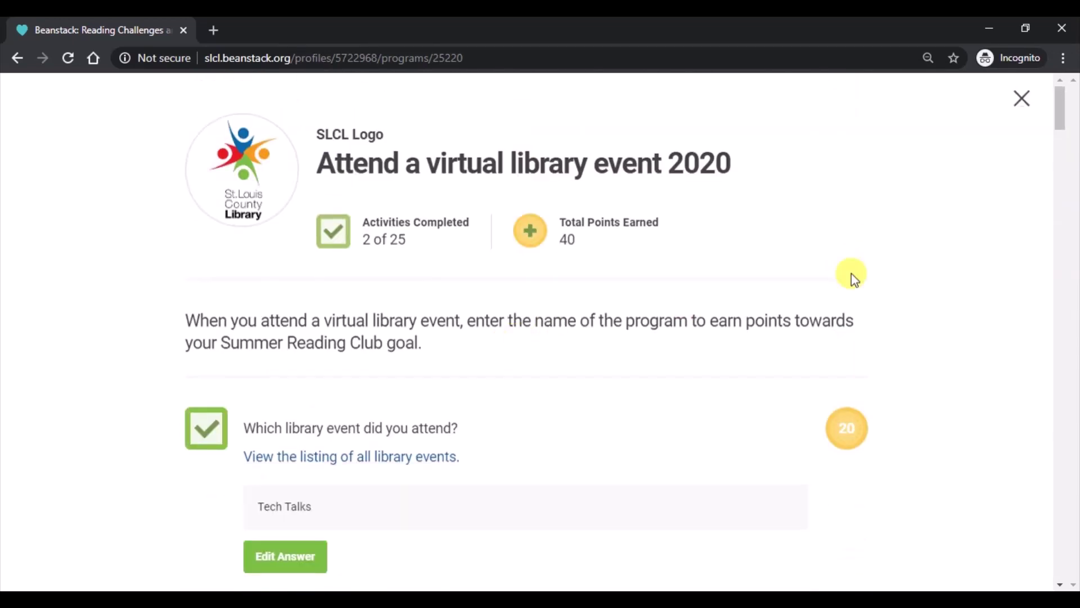
Open Farid's Animal Protective Association 2020 activity from his Activities list.
click(1022, 99)
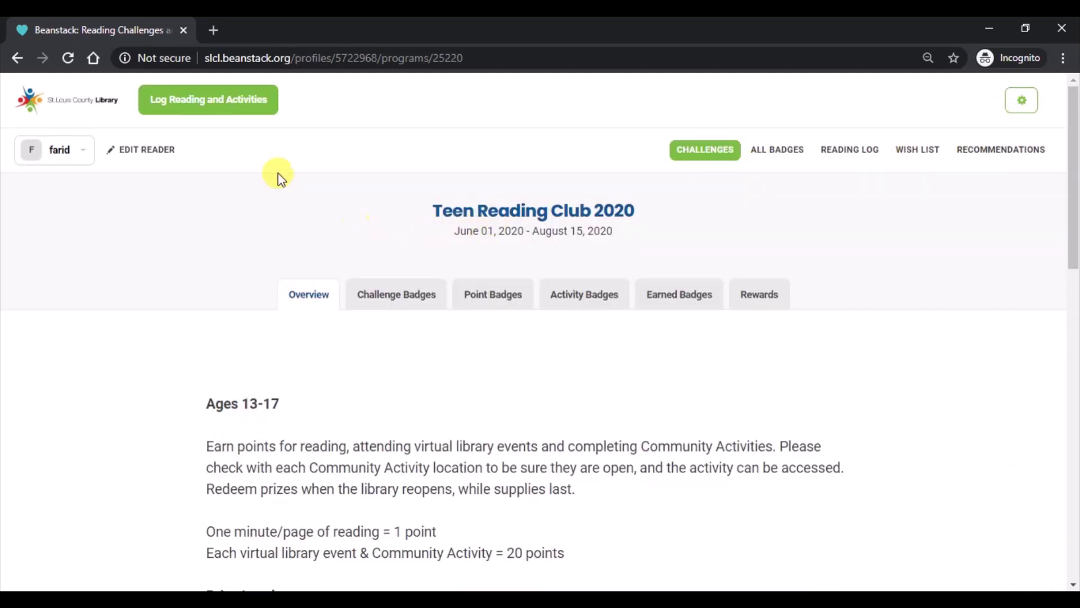
click(192, 105)
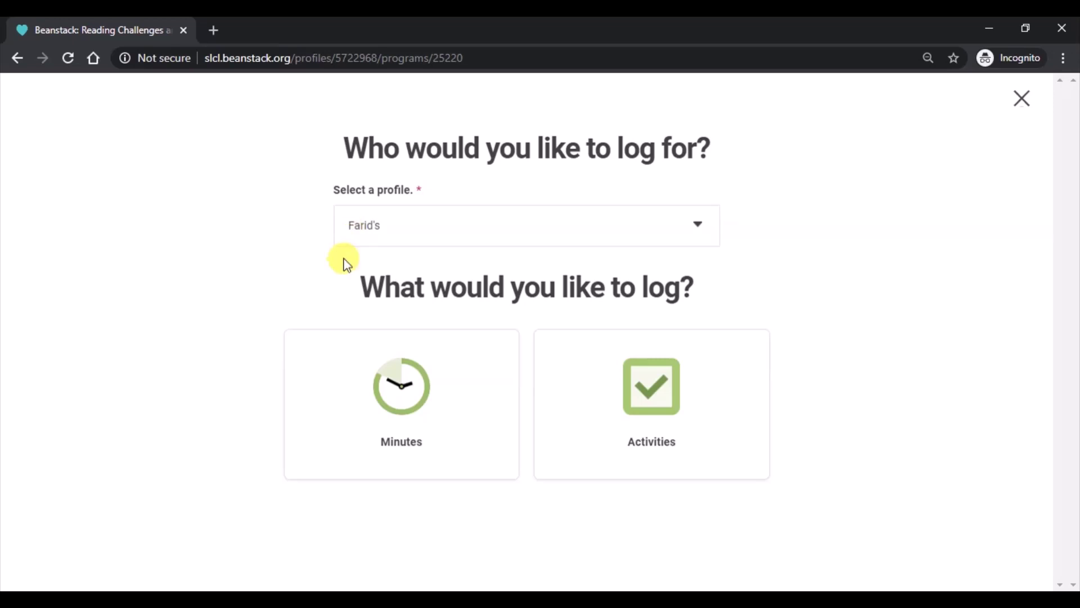
click(648, 370)
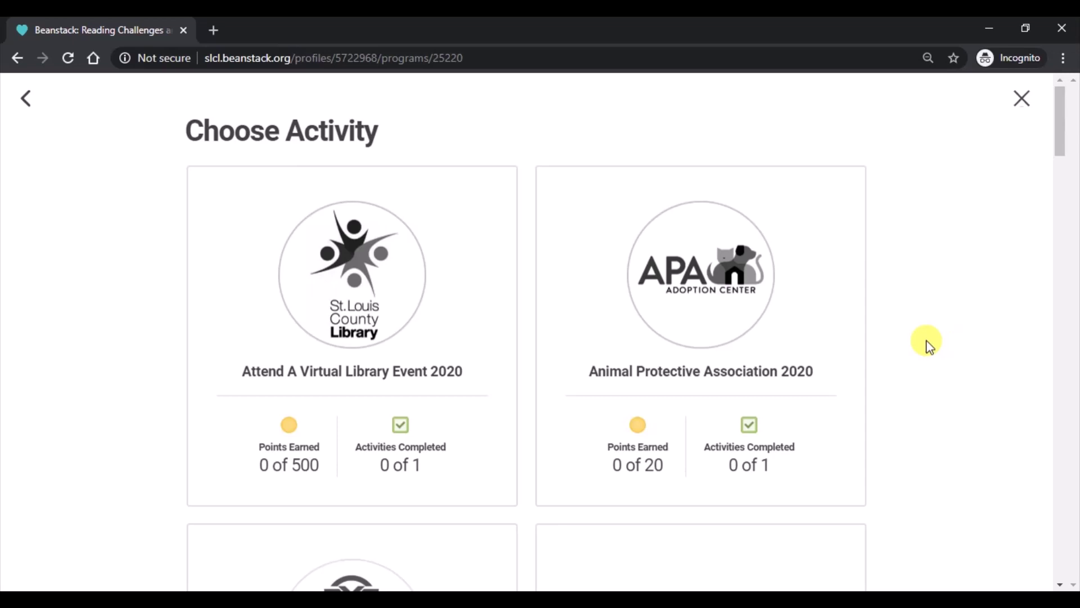
scroll(929, 345, down, 10)
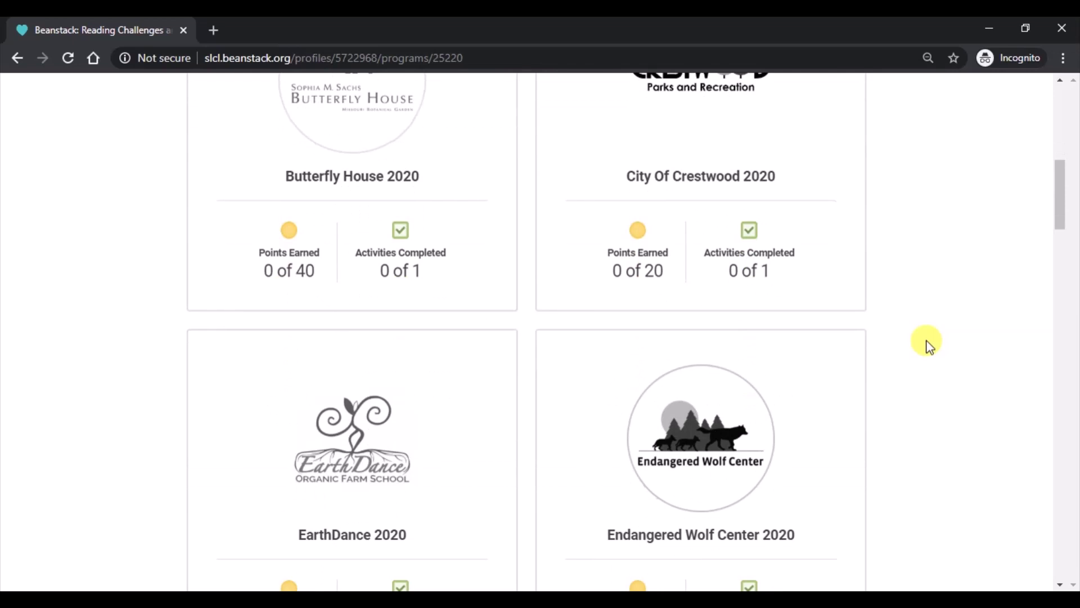
scroll(929, 344, up, 10)
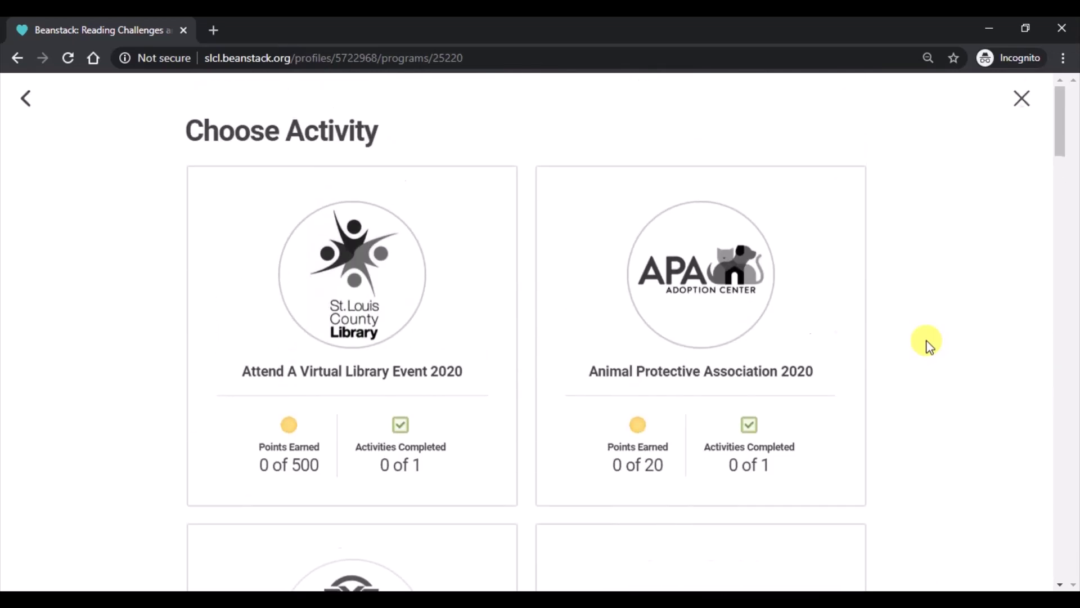
click(821, 323)
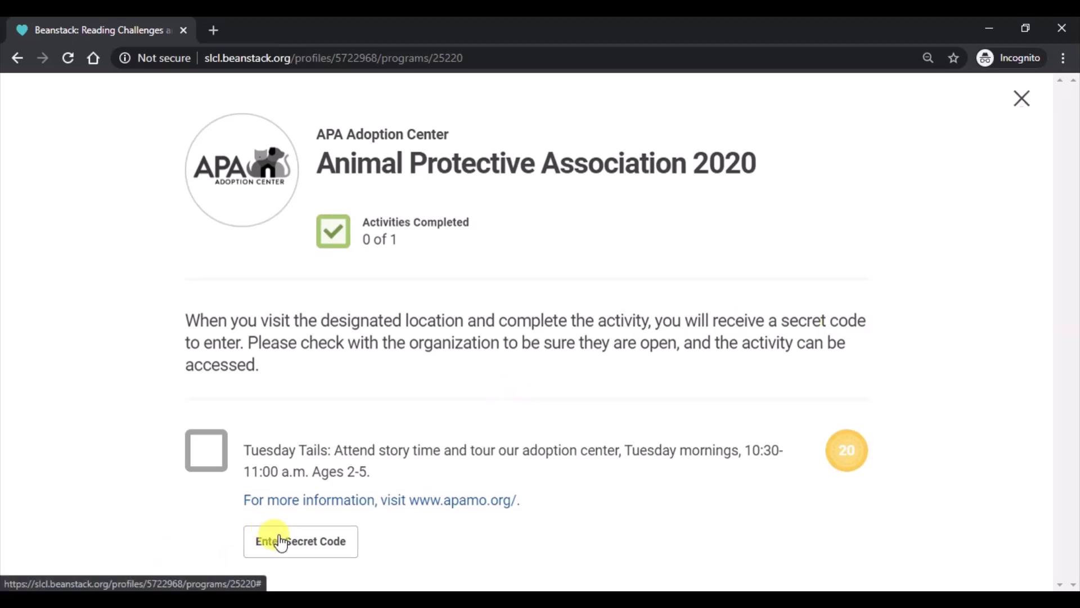
Submit the activity's secret code to earn 20 points, then dismiss the badge and panel.
click(271, 540)
scroll(195, 509, down, 2)
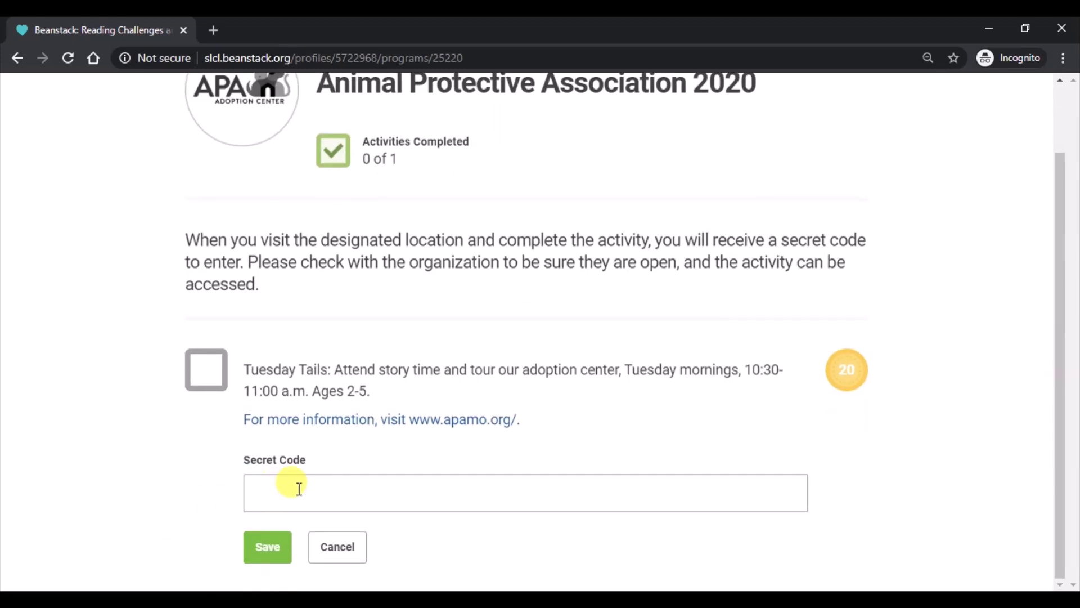
click(294, 483)
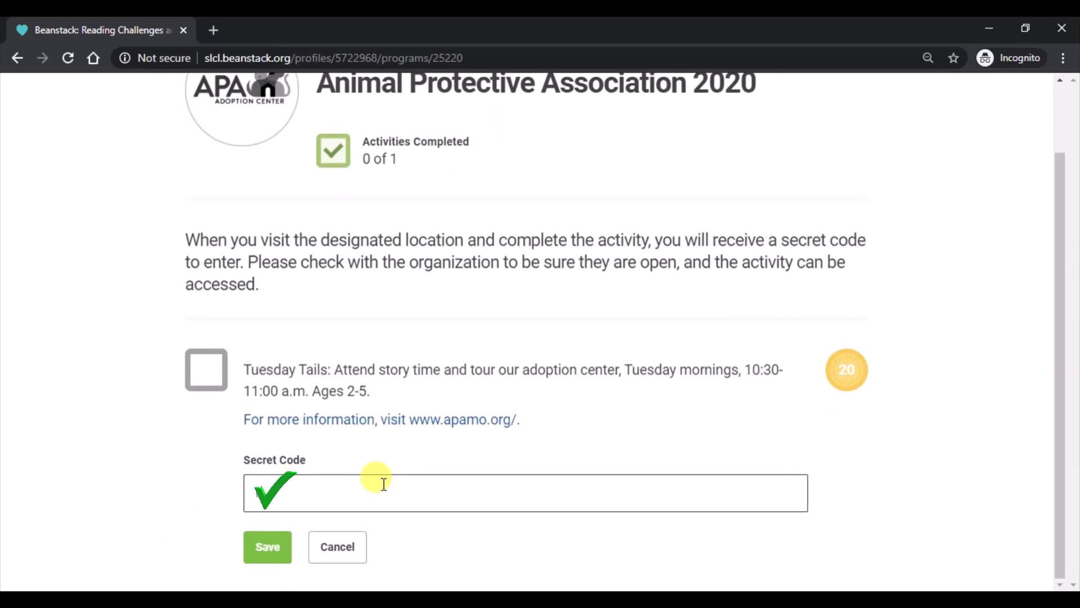
click(268, 531)
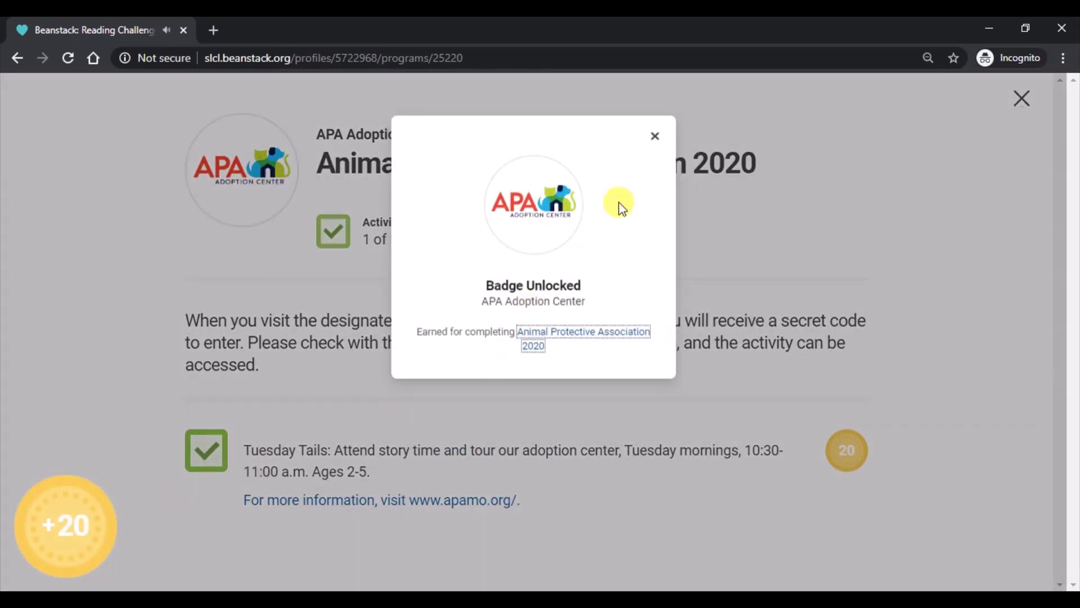
click(654, 138)
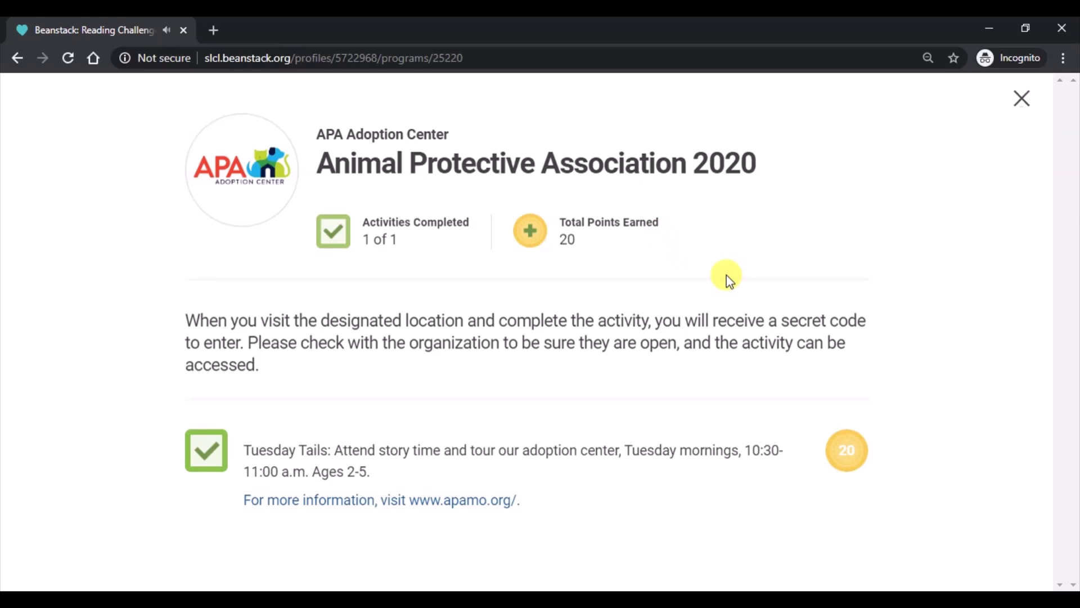
click(1021, 100)
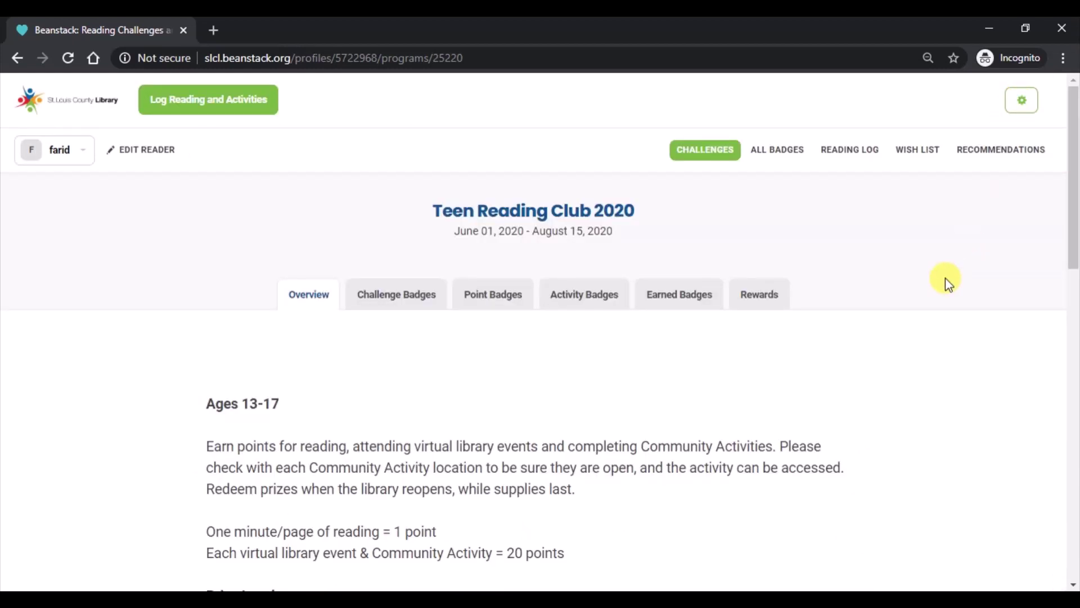